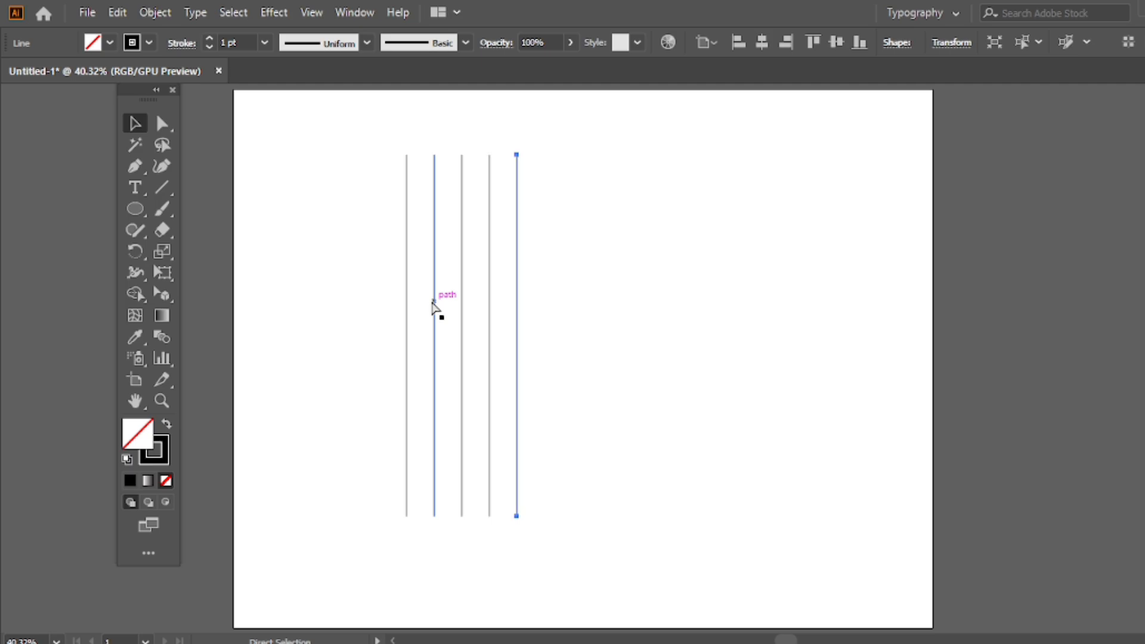
# Repeat the last line duplication until there is a row of 14 evenly spaced vertical lines.
pyautogui.hotkey('ctrl', 'd')
pyautogui.hotkey('ctrl', 'd')
pyautogui.hotkey('ctrl', 'd')
pyautogui.hotkey('ctrl', 'd')
pyautogui.hotkey('ctrl', 'd')
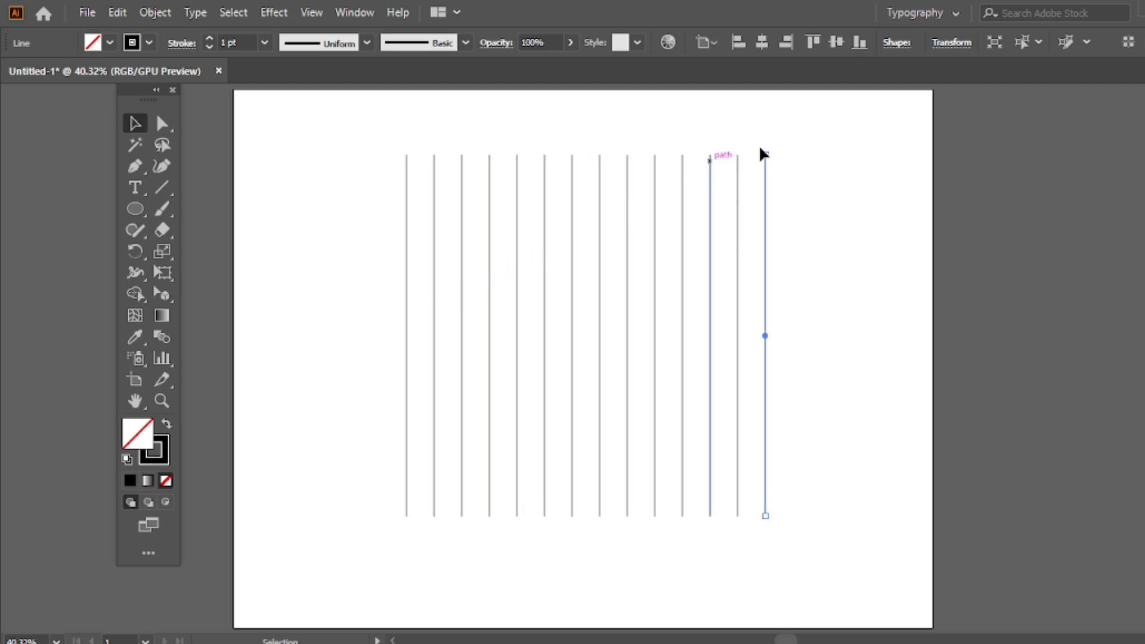
# Stretch all the vertical lines downward to near the artboard's lower edge and group them.
pyautogui.moveTo(786, 127); pyautogui.dragTo(376, 238)
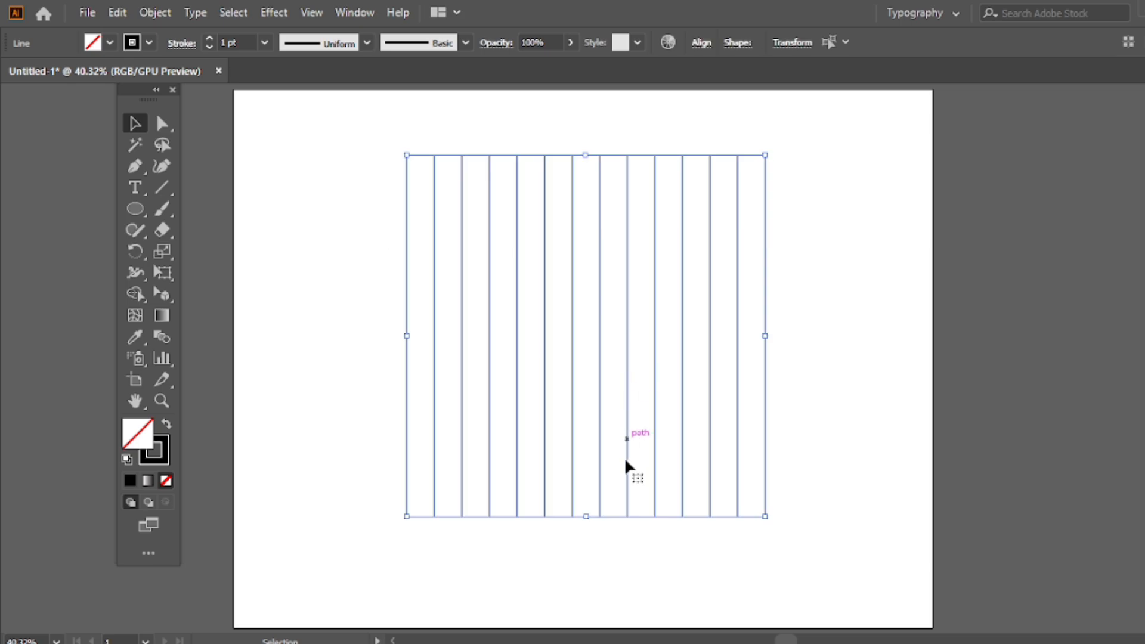
pyautogui.moveTo(588, 516); pyautogui.dragTo(586, 600)
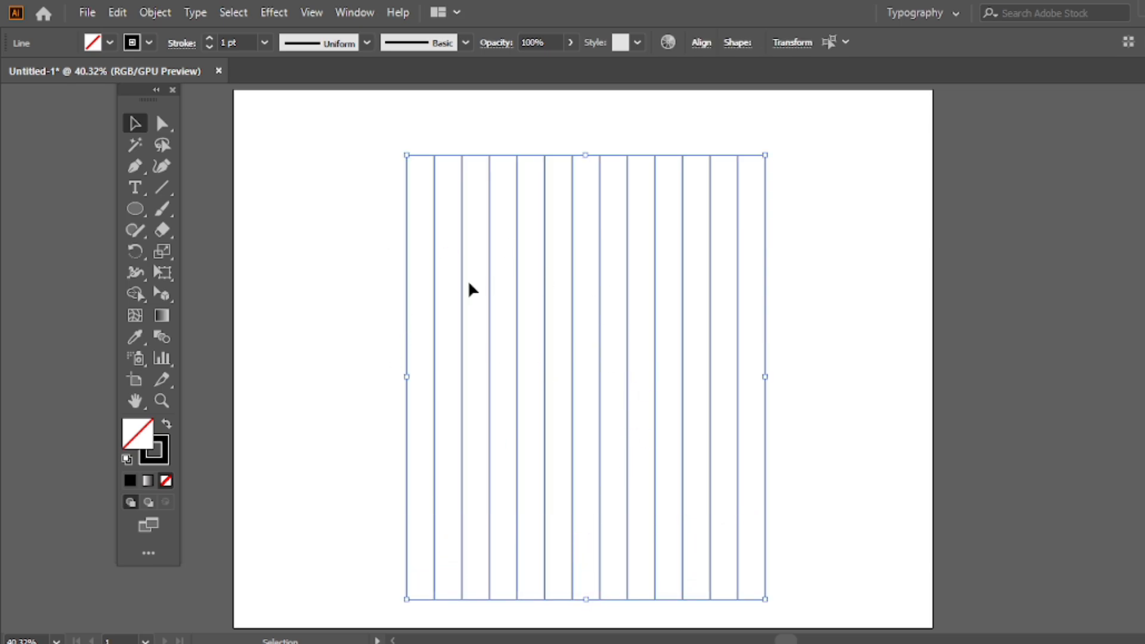
pyautogui.rightClick(506, 179)
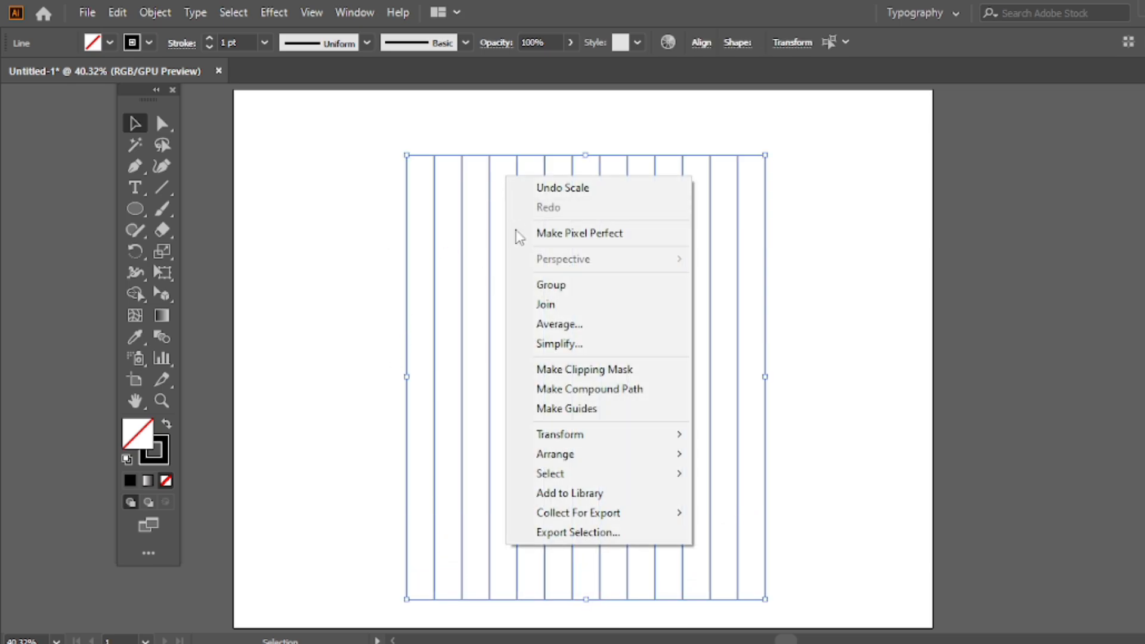
pyautogui.click(550, 285)
# Center the group of vertical lines horizontally and vertically on the artboard.
pyautogui.moveTo(406, 255); pyautogui.dragTo(411, 242)
pyautogui.click(763, 42)
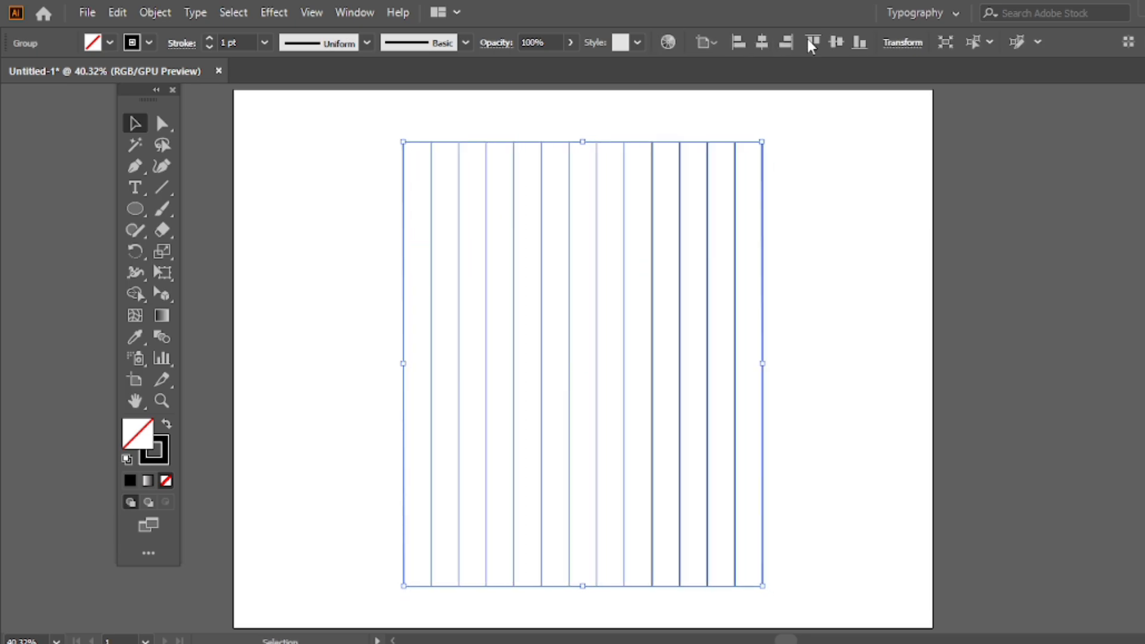
pyautogui.click(836, 42)
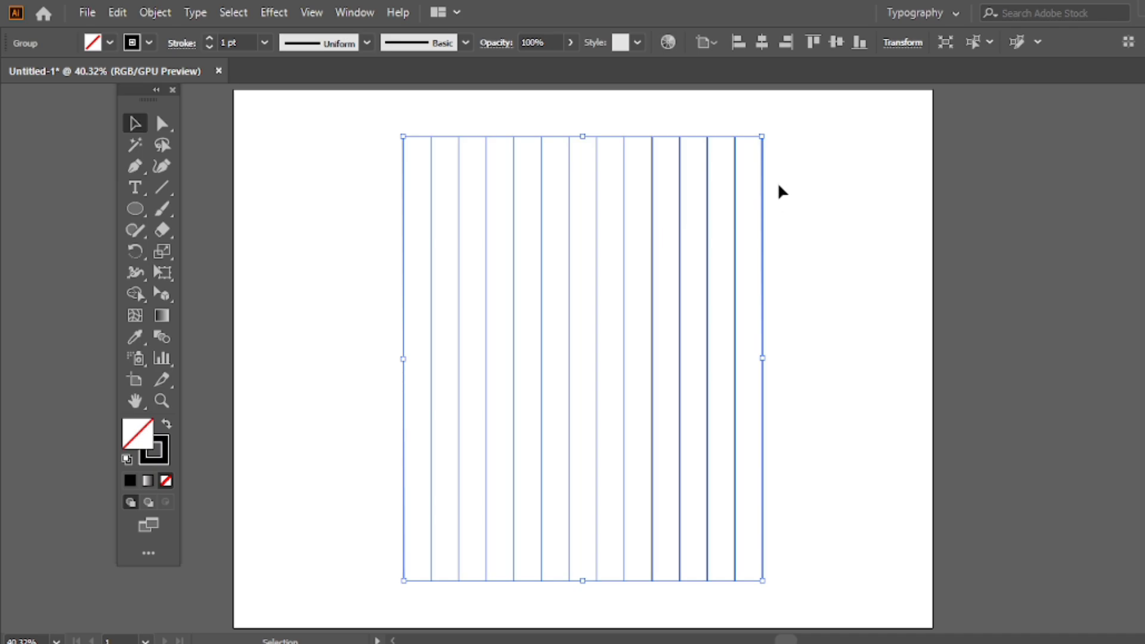
# Copy the line group, paste it in front and rotate the copy 90 degrees to form a grid.
pyautogui.click(155, 12)
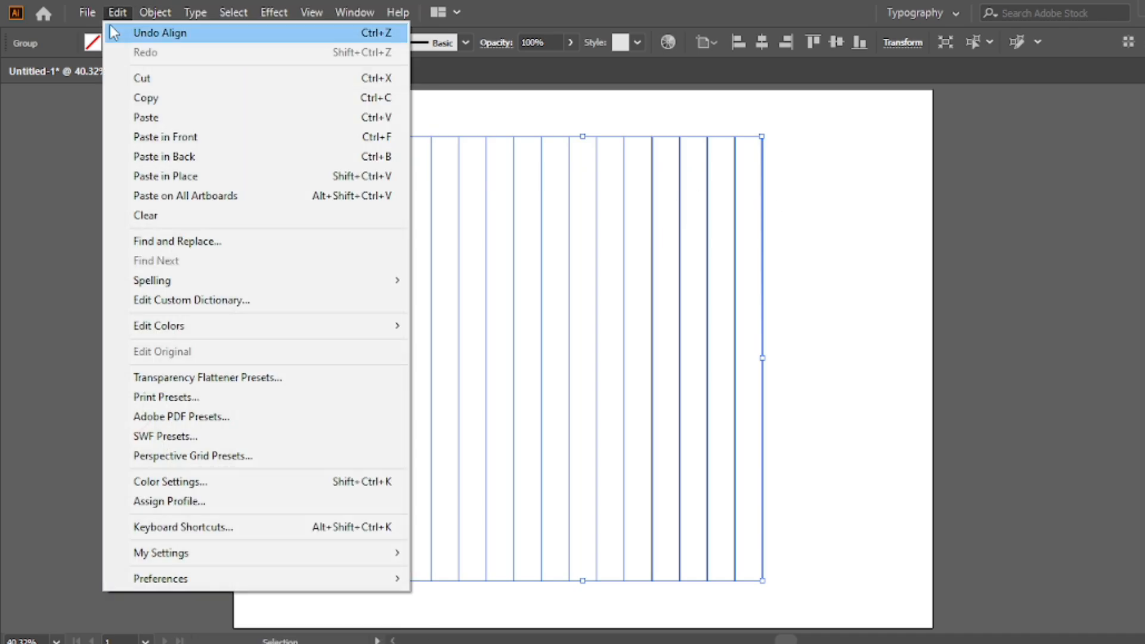
pyautogui.click(127, 13)
pyautogui.click(117, 14)
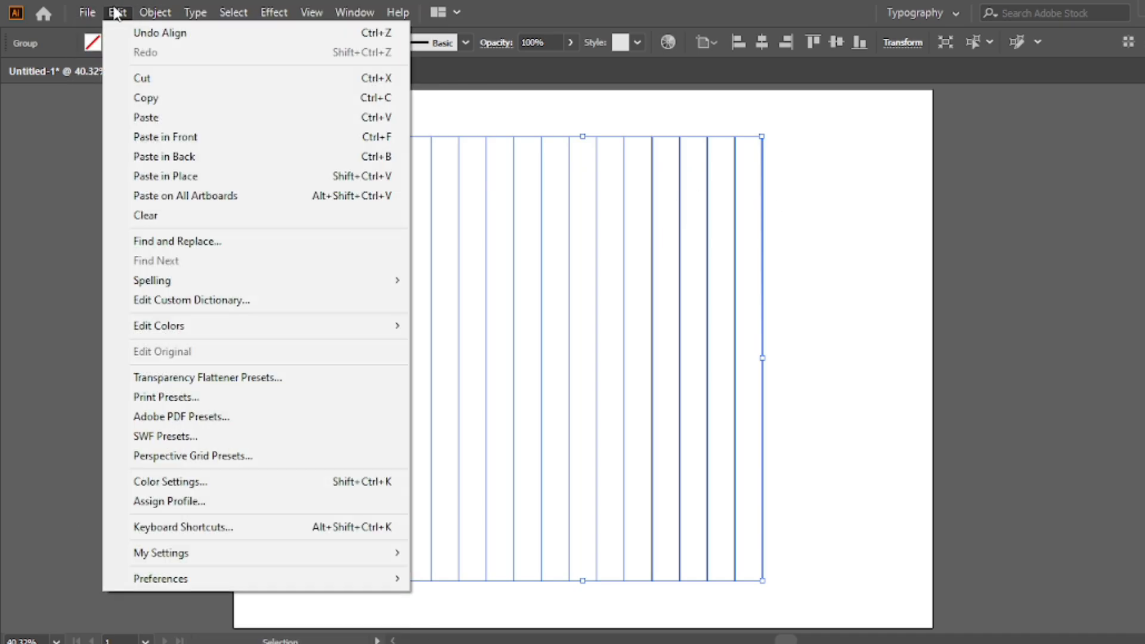
pyautogui.click(146, 102)
pyautogui.click(118, 12)
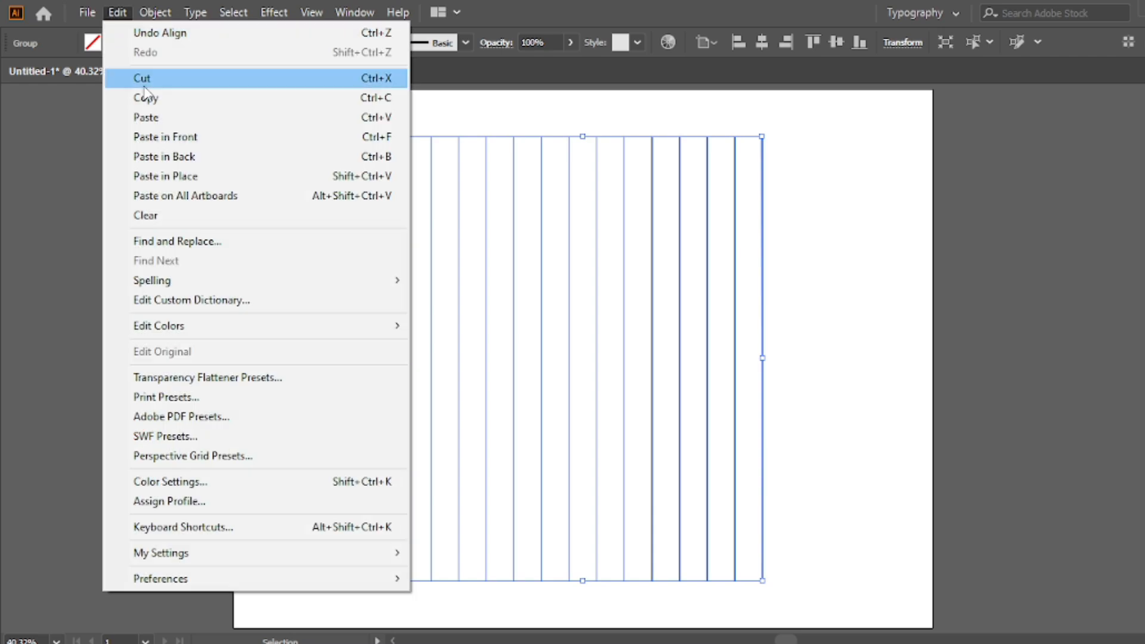
pyautogui.click(164, 141)
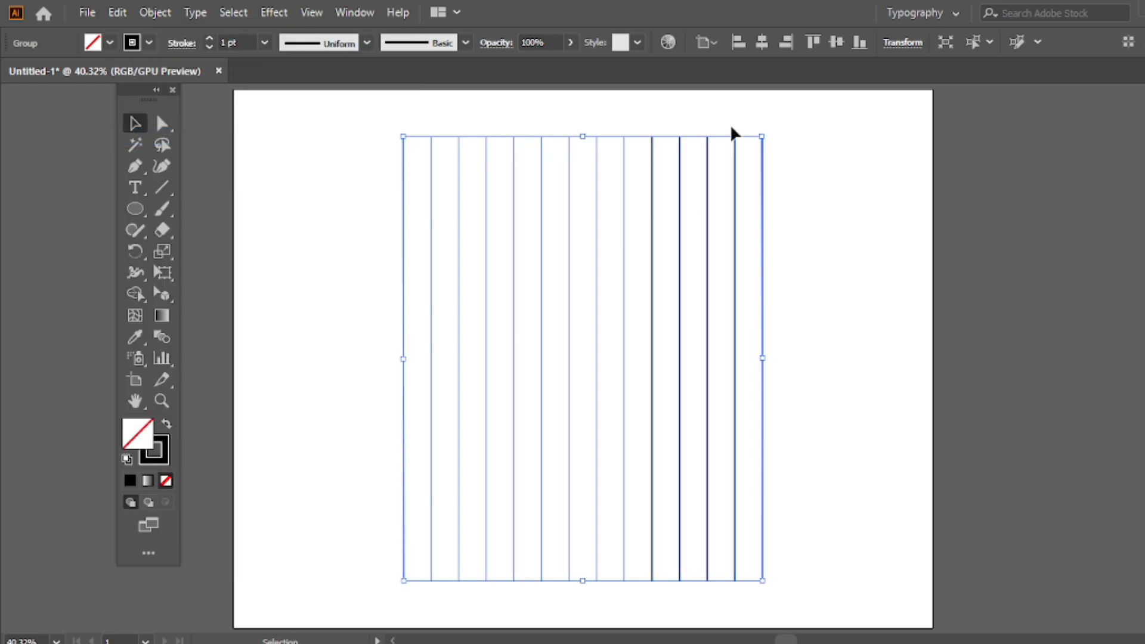
pyautogui.moveTo(788, 160); pyautogui.dragTo(749, 414)
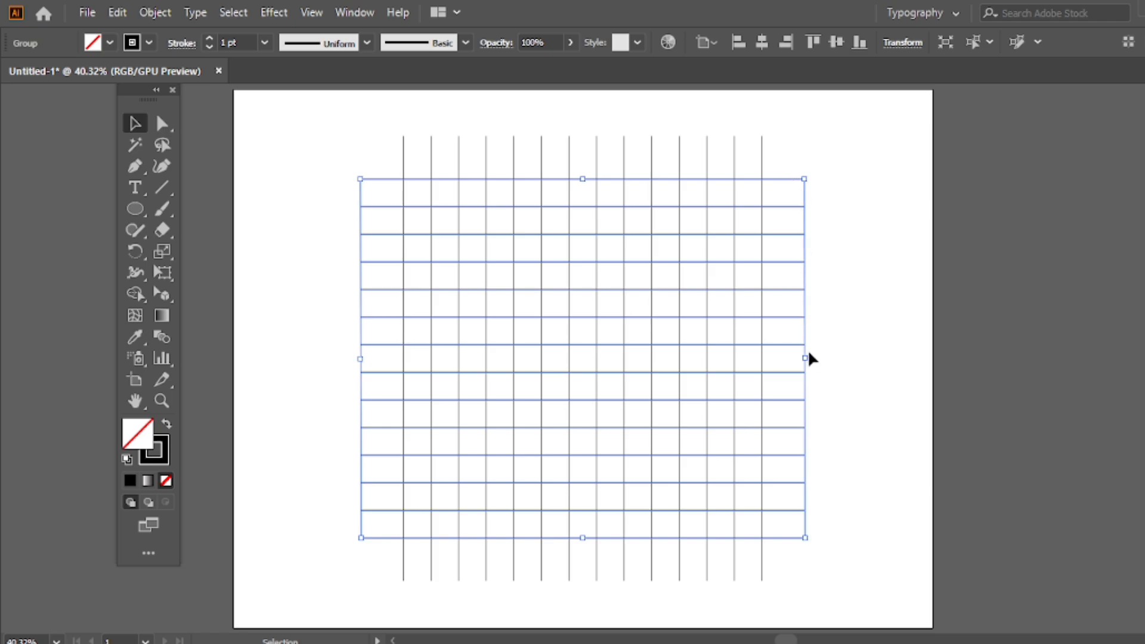
# Lengthen the horizontal and the vertical line groups equally from their centers so the lines extend further beyond the grid.
pyautogui.moveTo(805, 360); pyautogui.dragTo(820, 359)
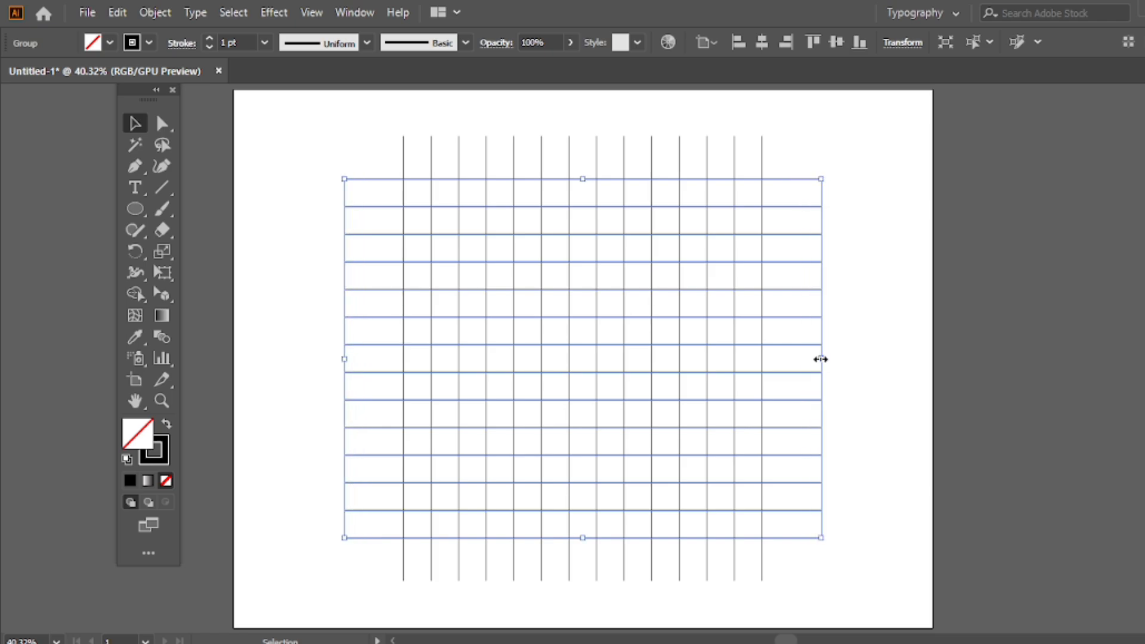
pyautogui.click(762, 158)
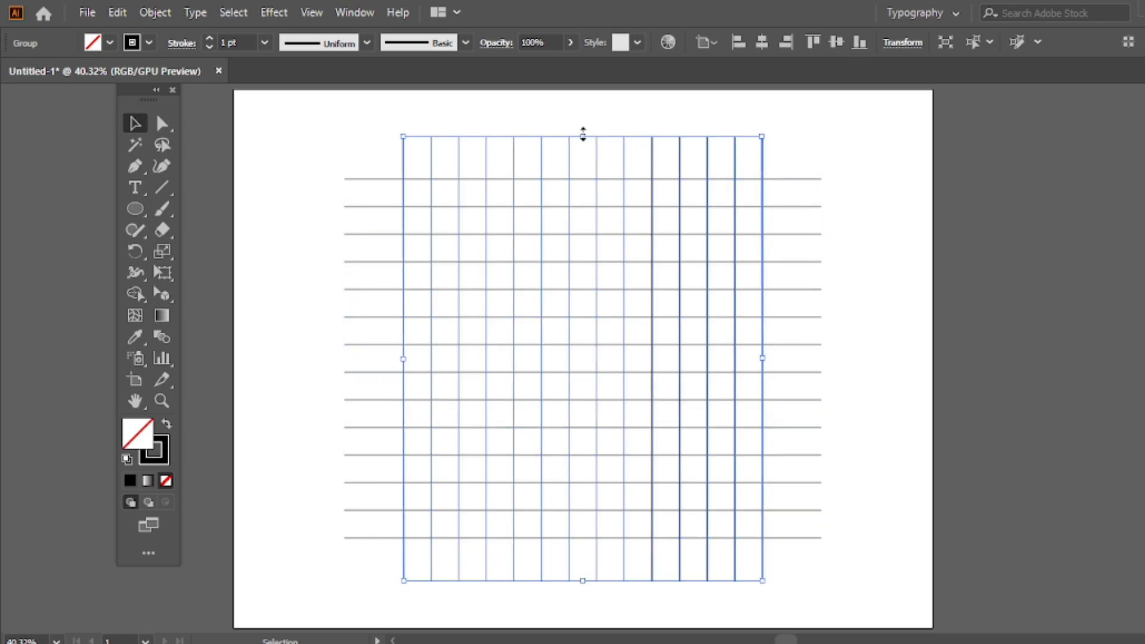
pyautogui.moveTo(583, 133); pyautogui.dragTo(583, 121)
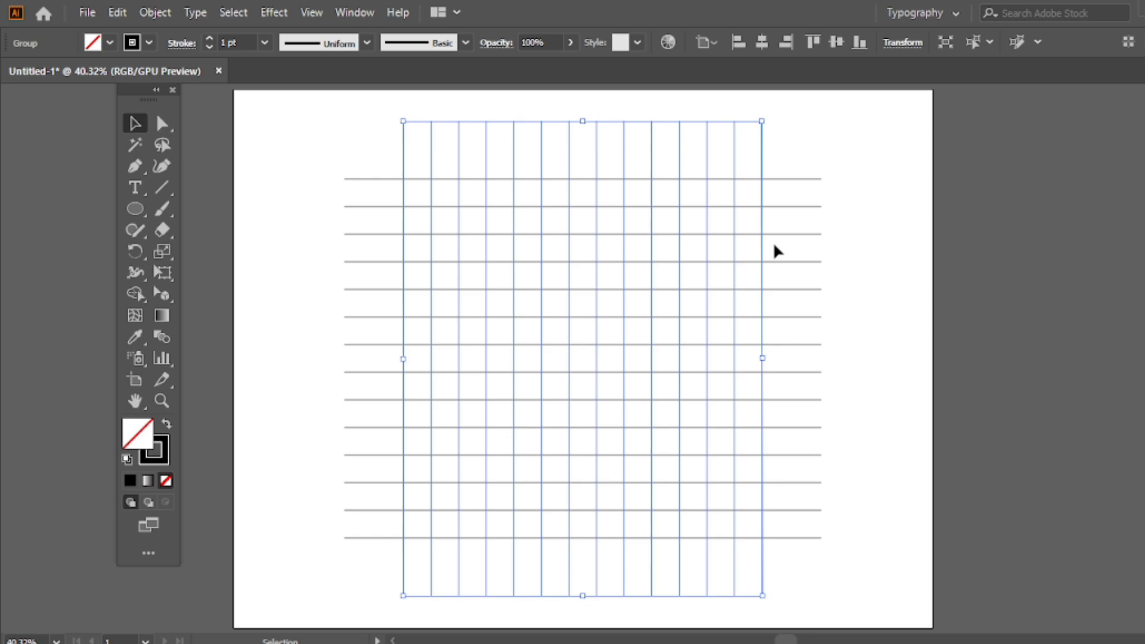
pyautogui.click(809, 120)
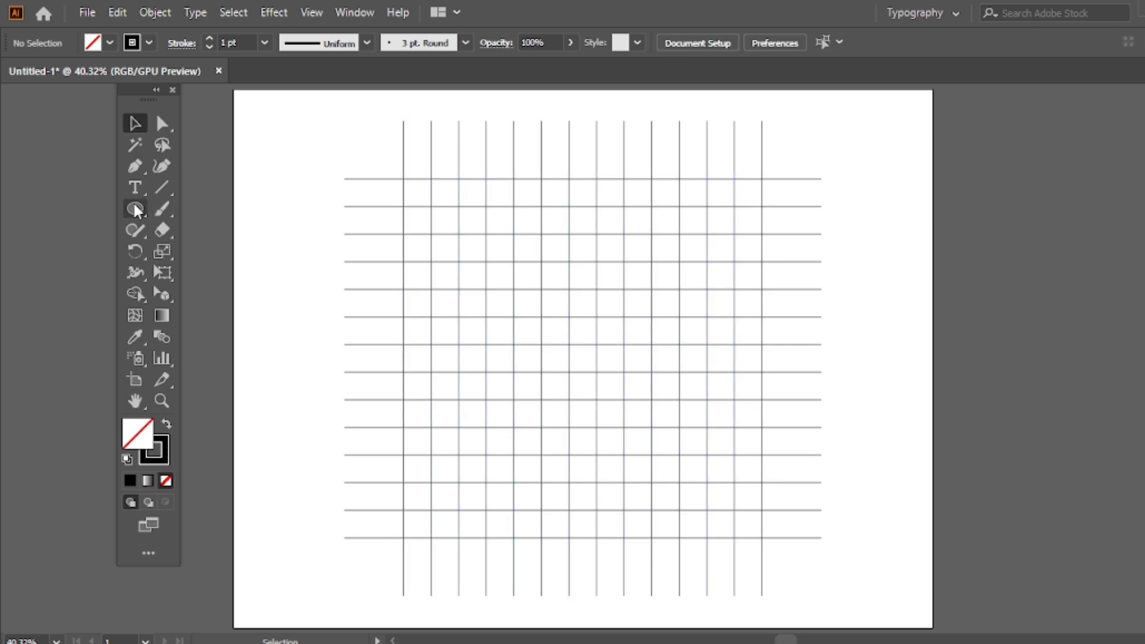
# Draw an unfilled circle with a 1 pt stroke using the Ellipse tool and move it to the right of the grid.
pyautogui.moveTo(136, 211); pyautogui.dragTo(223, 259)
pyautogui.moveTo(287, 233); pyautogui.dragTo(366, 306)
pyautogui.press('v')
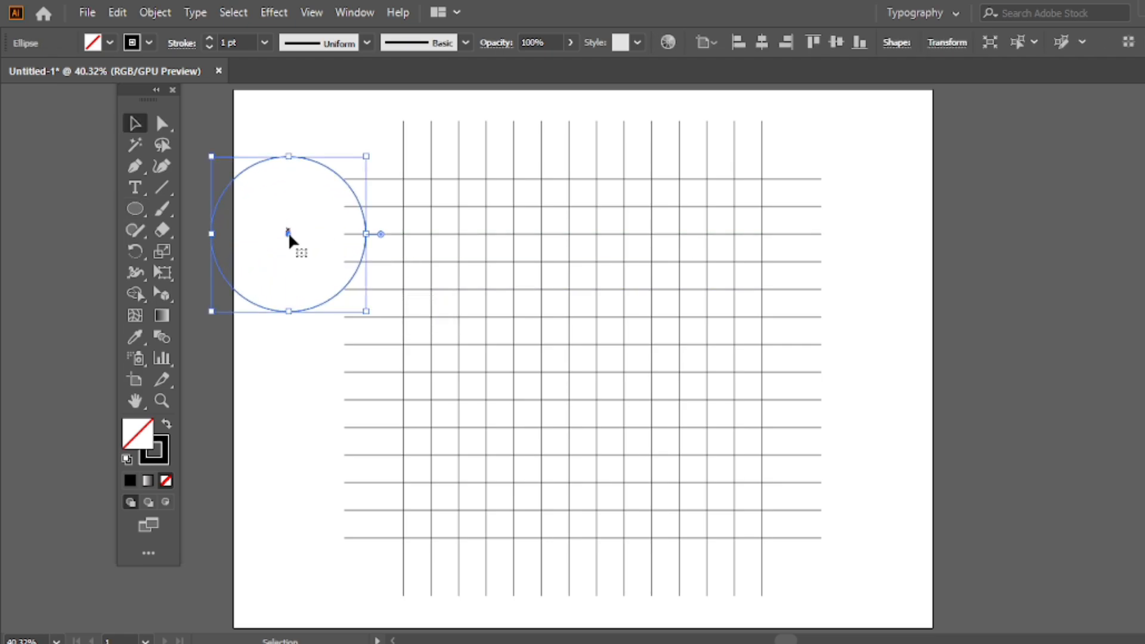
pyautogui.moveTo(289, 234); pyautogui.dragTo(910, 249)
# Scale both line groups down proportionally to leave room beside the grid, and group them together.
pyautogui.click(734, 255)
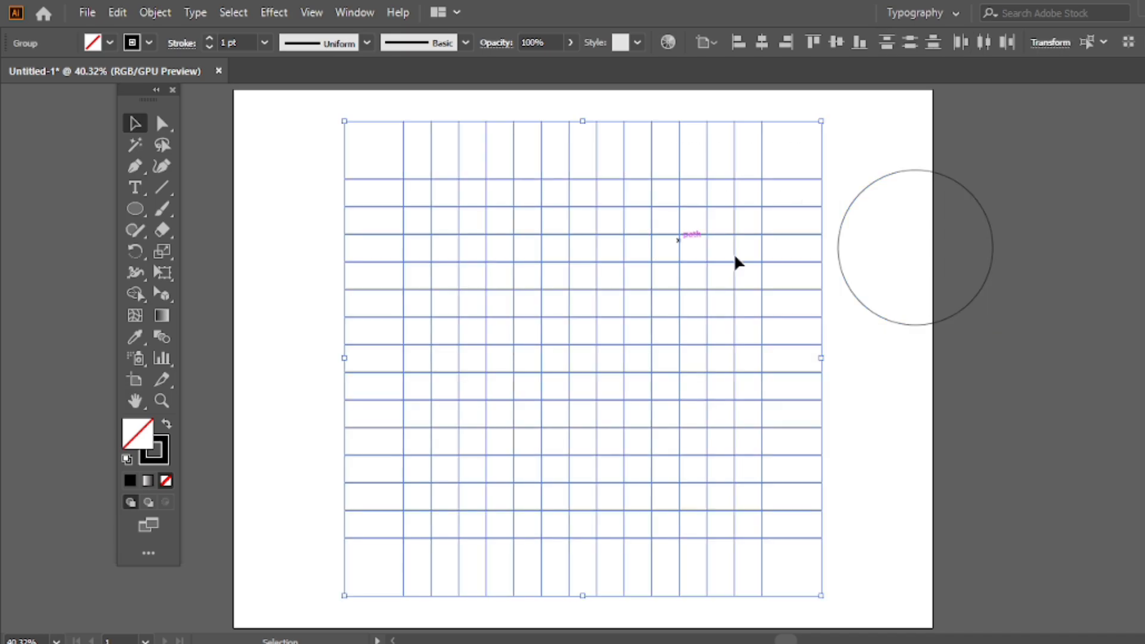
pyautogui.moveTo(821, 358); pyautogui.dragTo(623, 357)
pyautogui.rightClick(453, 161)
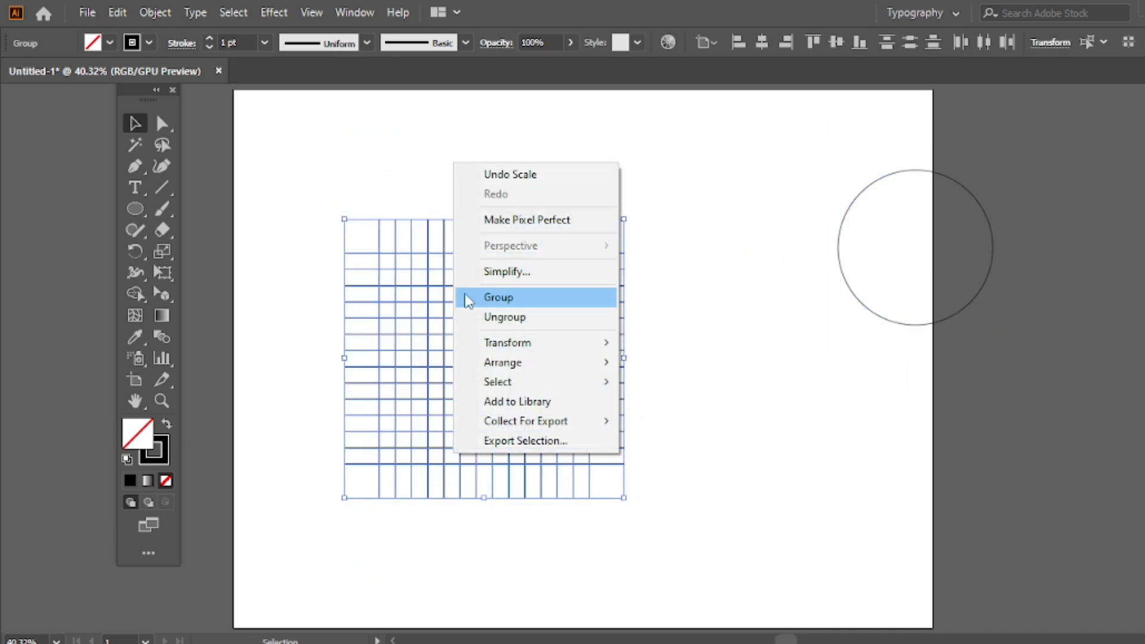
pyautogui.click(511, 301)
pyautogui.click(490, 162)
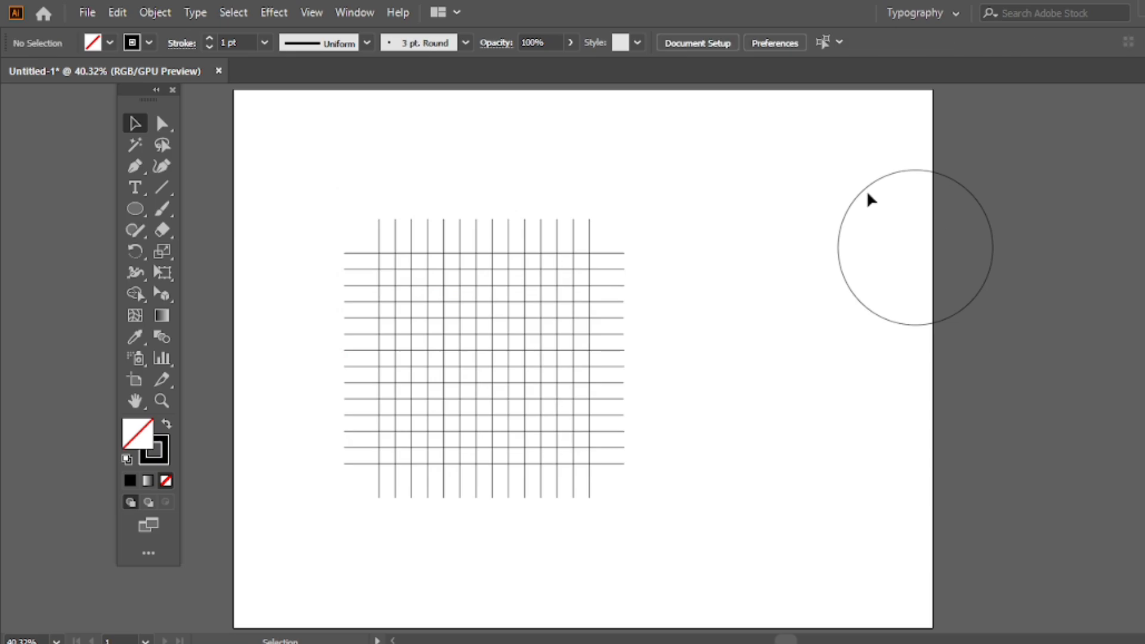
# Move the circle close to the grid's right side and scale it proportionally to about 219 pt in diameter.
pyautogui.moveTo(864, 186); pyautogui.dragTo(696, 255)
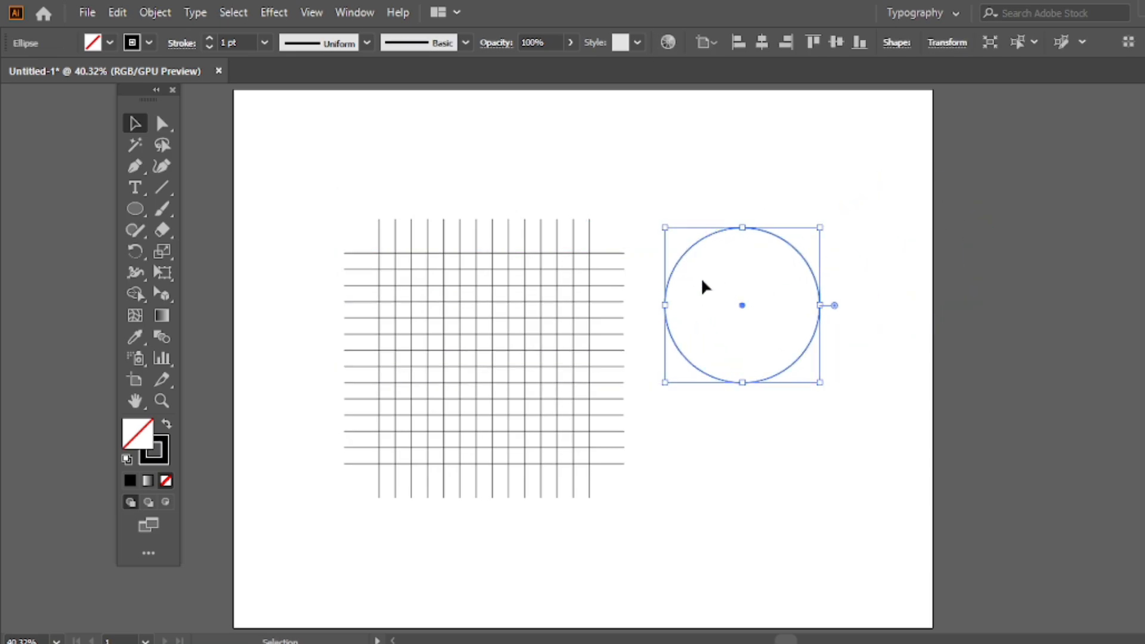
pyautogui.keyDown('shift'); pyautogui.click(819, 308); pyautogui.keyUp('shift')
pyautogui.keyDown('shift'); pyautogui.click(819, 306); pyautogui.keyUp('shift')
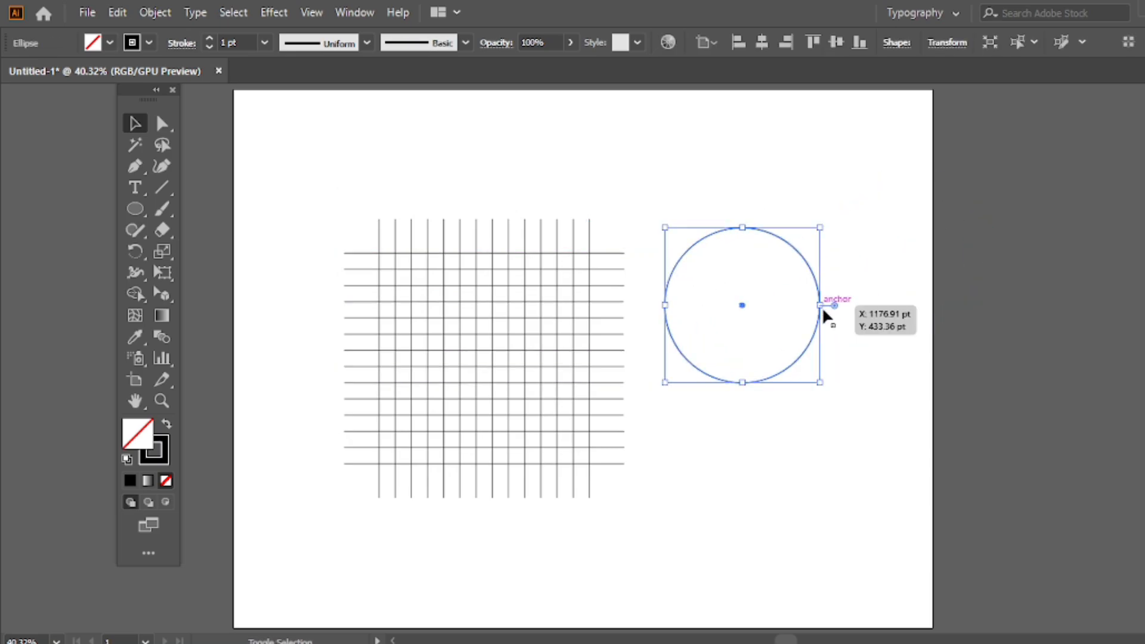
pyautogui.moveTo(820, 306); pyautogui.dragTo(775, 306)
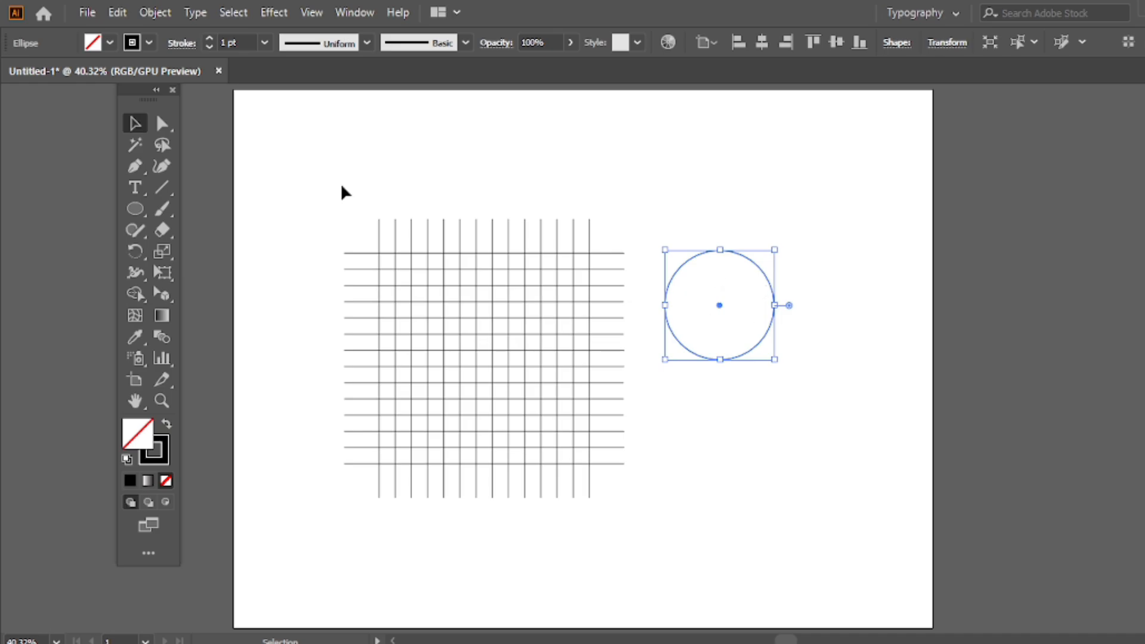
# Paste a copy of the circle in front and move it right by one radius so the two circles overlap.
pyautogui.click(116, 13)
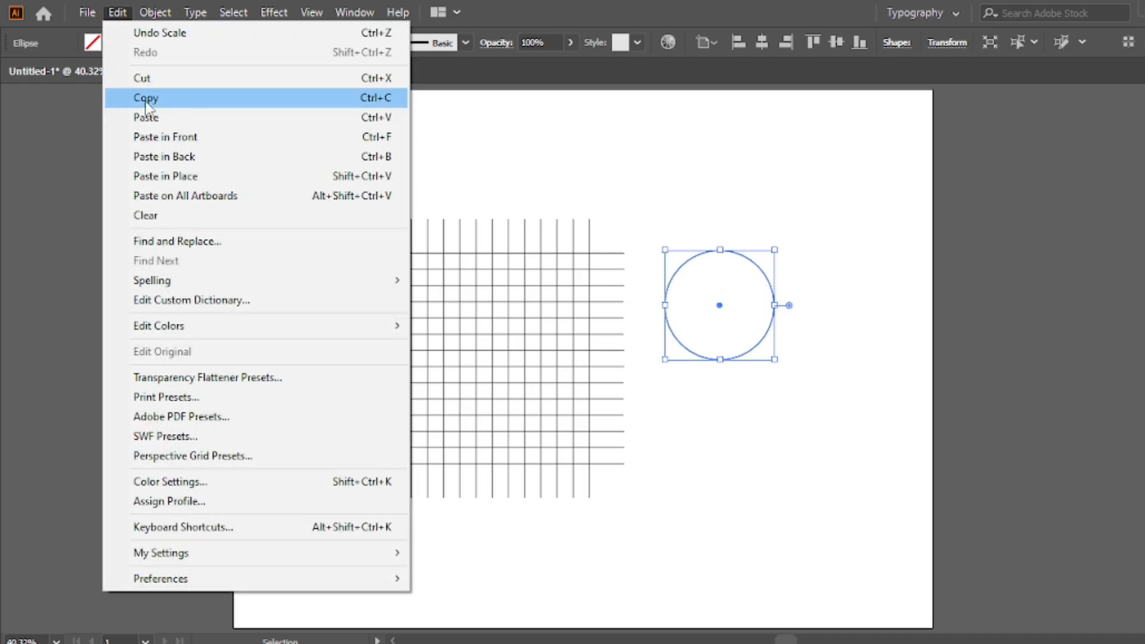
pyautogui.click(146, 98)
pyautogui.click(155, 13)
pyautogui.moveTo(116, 13)
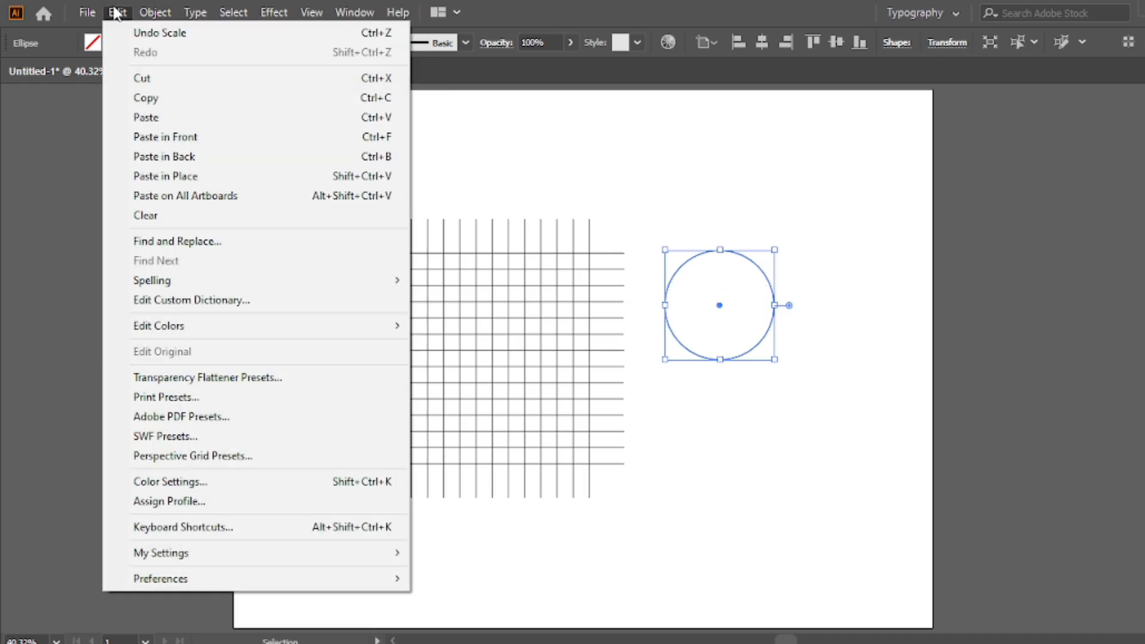
pyautogui.click(163, 136)
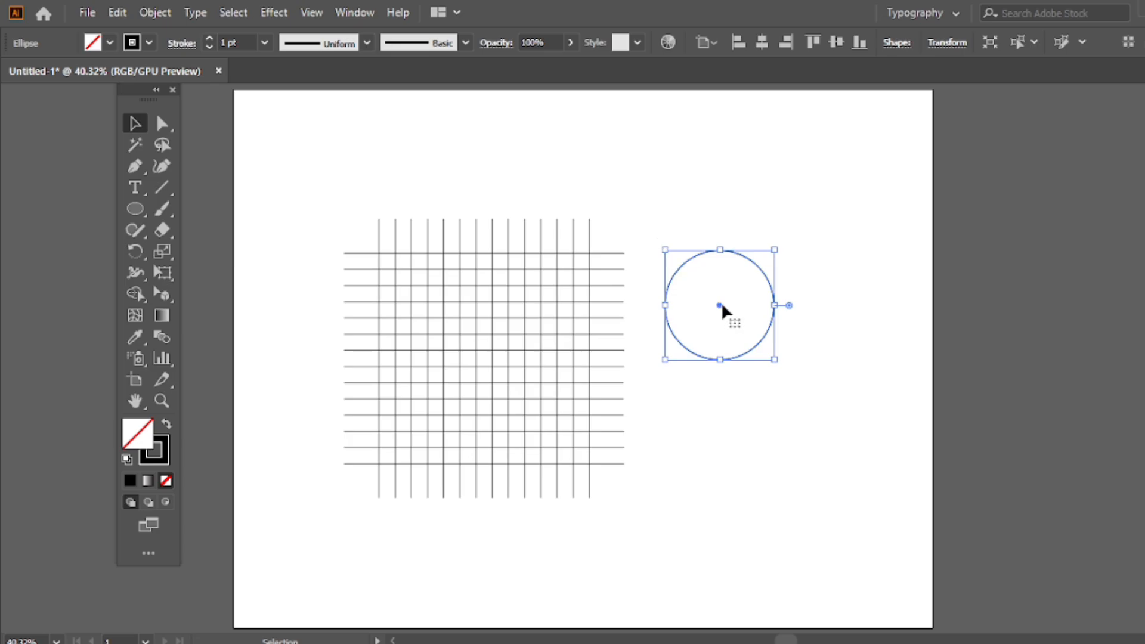
pyautogui.moveTo(721, 302); pyautogui.dragTo(776, 304)
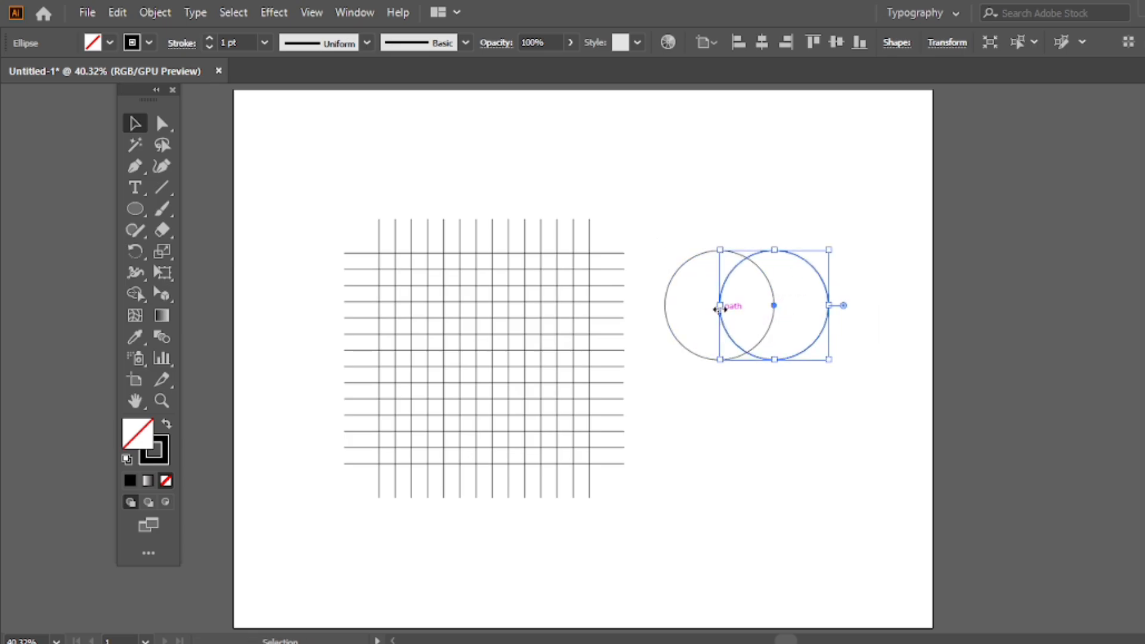
# Paste copies of both circles in front and move them down by one radius to form four overlapping circles.
pyautogui.moveTo(731, 267); pyautogui.dragTo(715, 270)
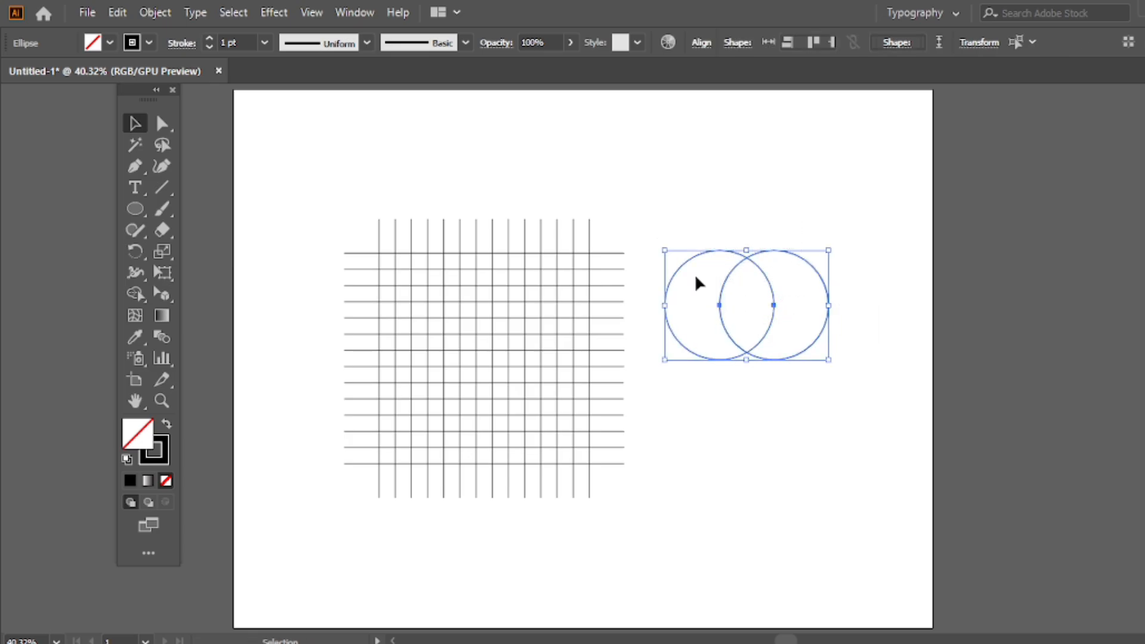
pyautogui.click(117, 13)
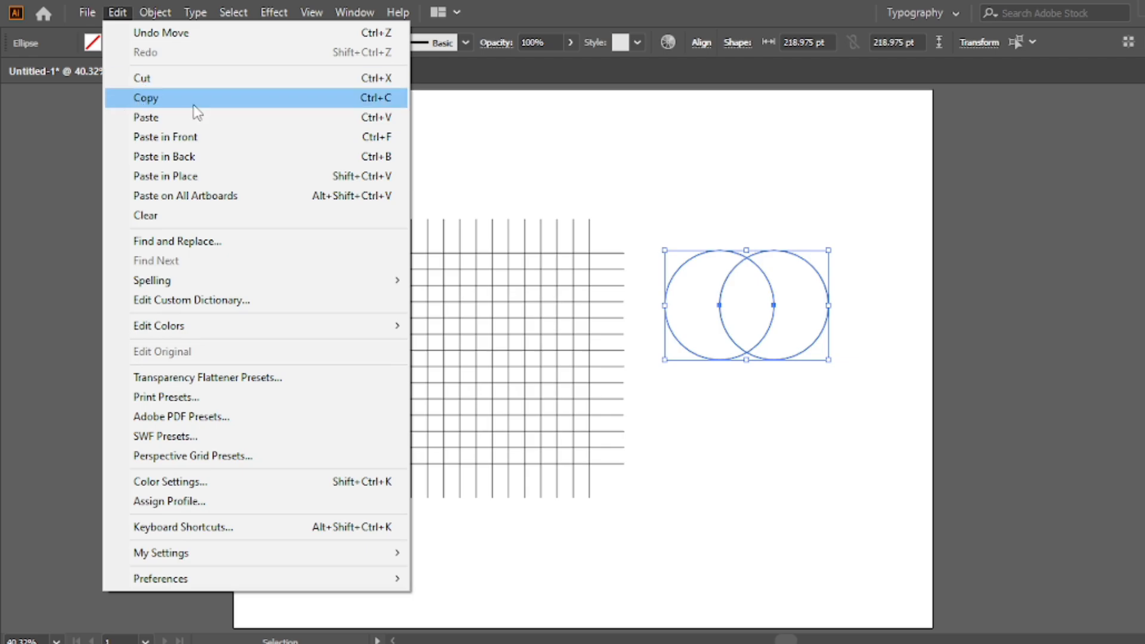
pyautogui.click(158, 99)
pyautogui.click(117, 12)
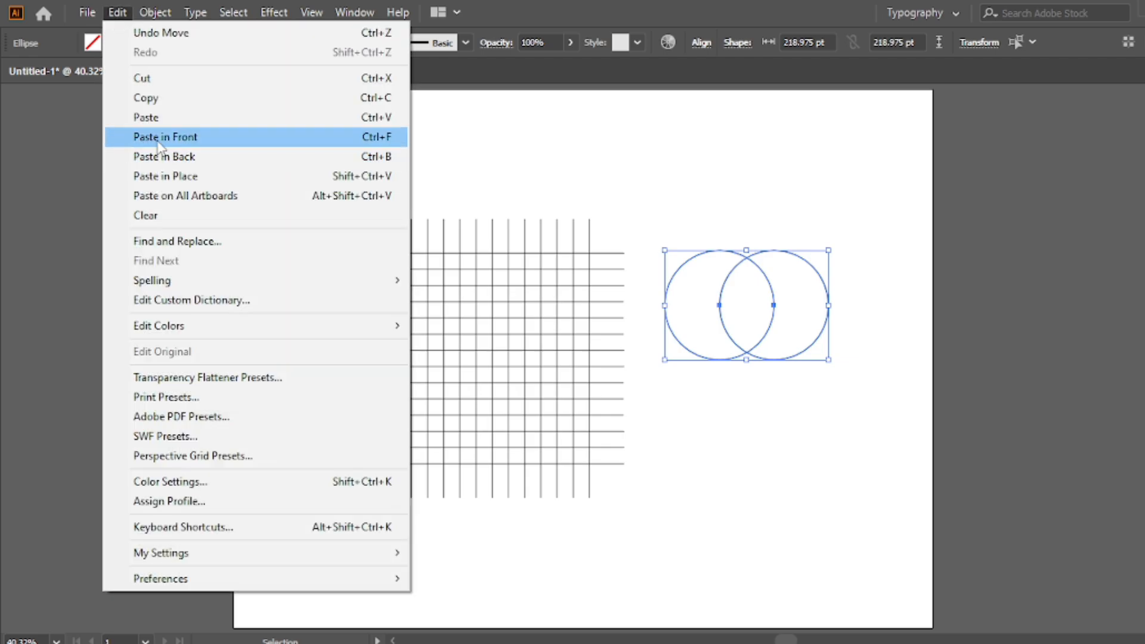
pyautogui.click(159, 138)
pyautogui.moveTo(774, 302); pyautogui.dragTo(780, 365)
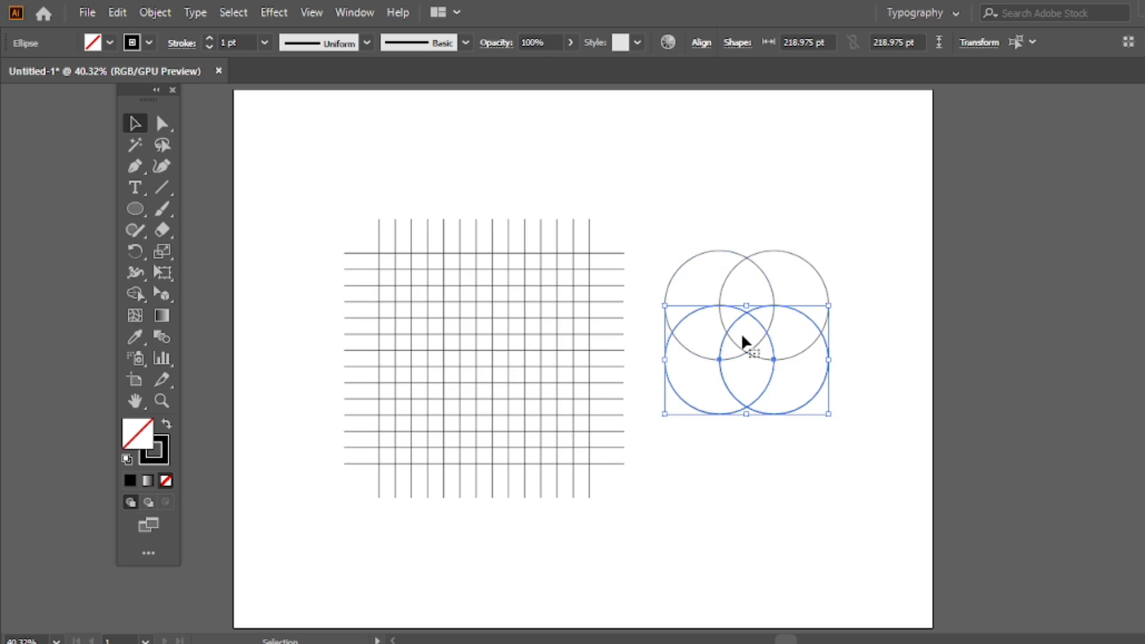
# Use Shape Builder with a black fill and no stroke on all four circles to create the lower central shield-shaped region.
pyautogui.hotkey('ctrl', 'a')
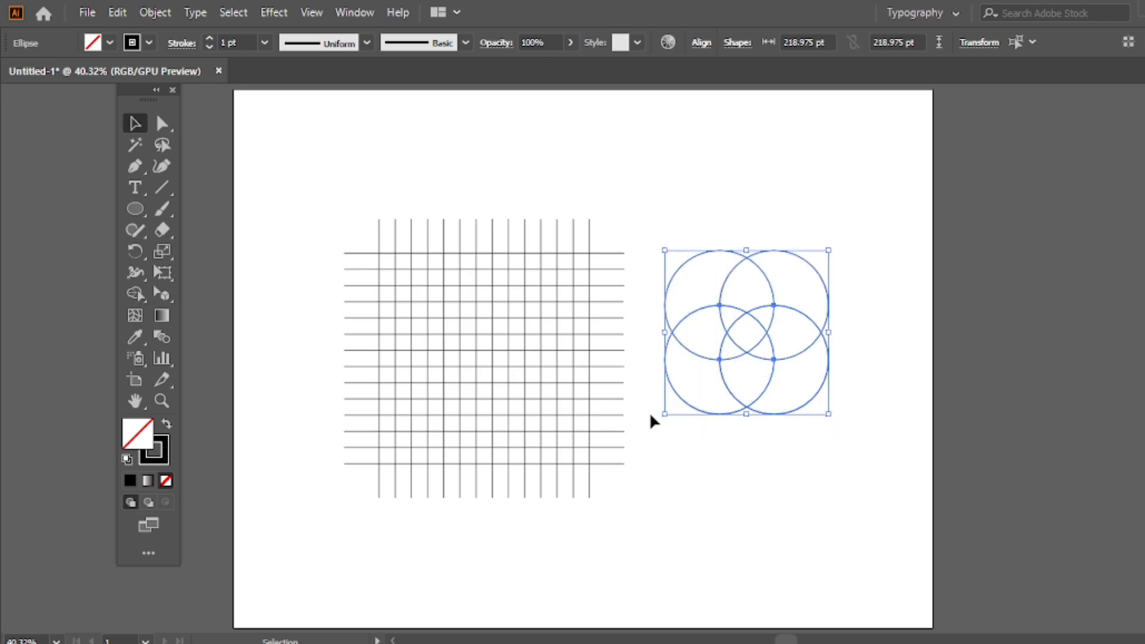
pyautogui.moveTo(132, 294); pyautogui.dragTo(230, 299)
pyautogui.click(165, 425)
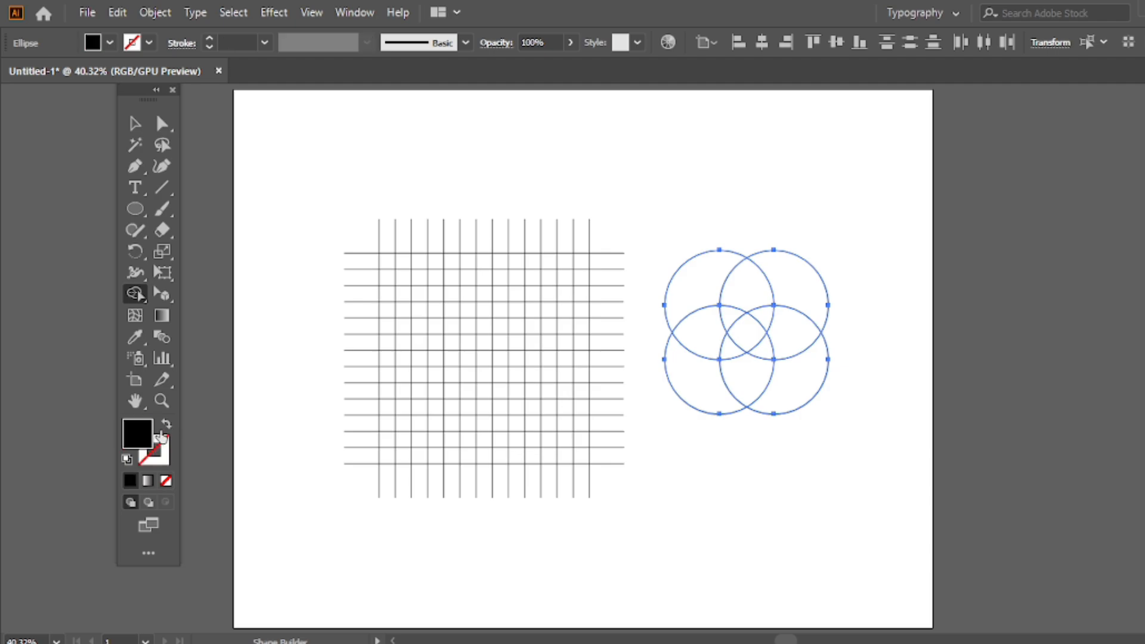
pyautogui.click(748, 380)
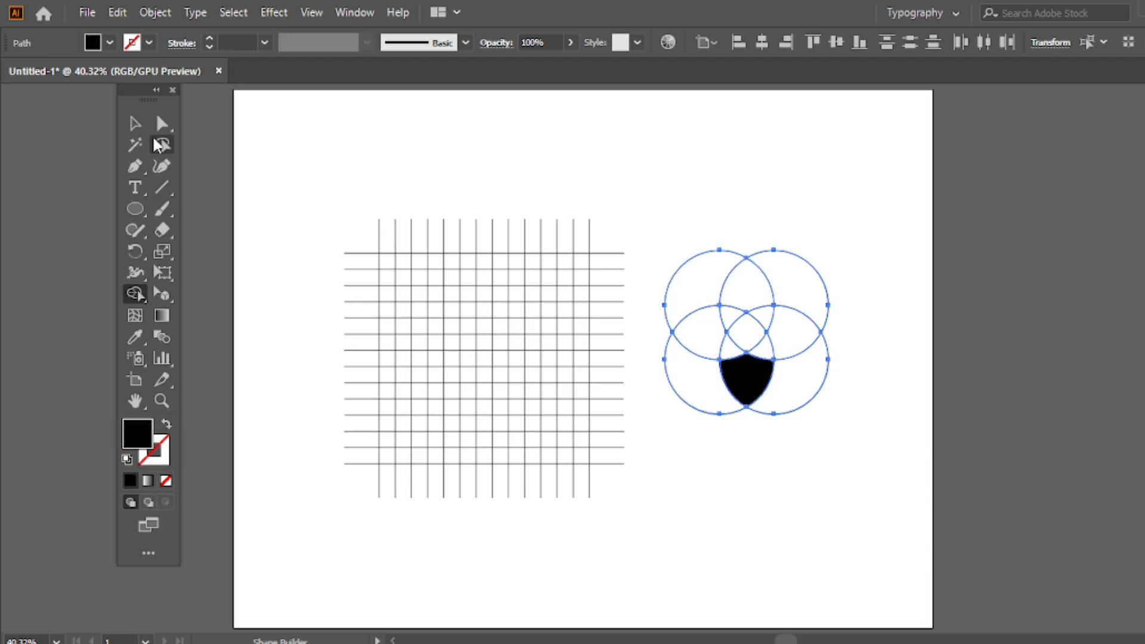
# Select the black shield shape on its own and cut it out of the four overlapping circles.
pyautogui.click(135, 124)
pyautogui.click(690, 164)
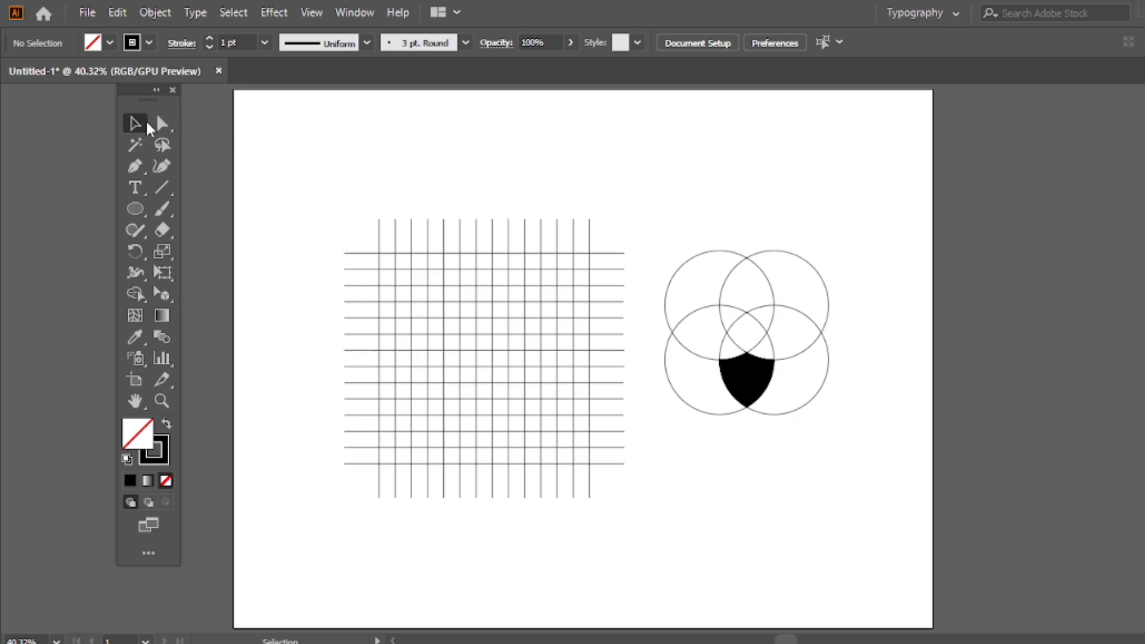
pyautogui.moveTo(162, 124); pyautogui.dragTo(274, 126)
pyautogui.click(754, 382)
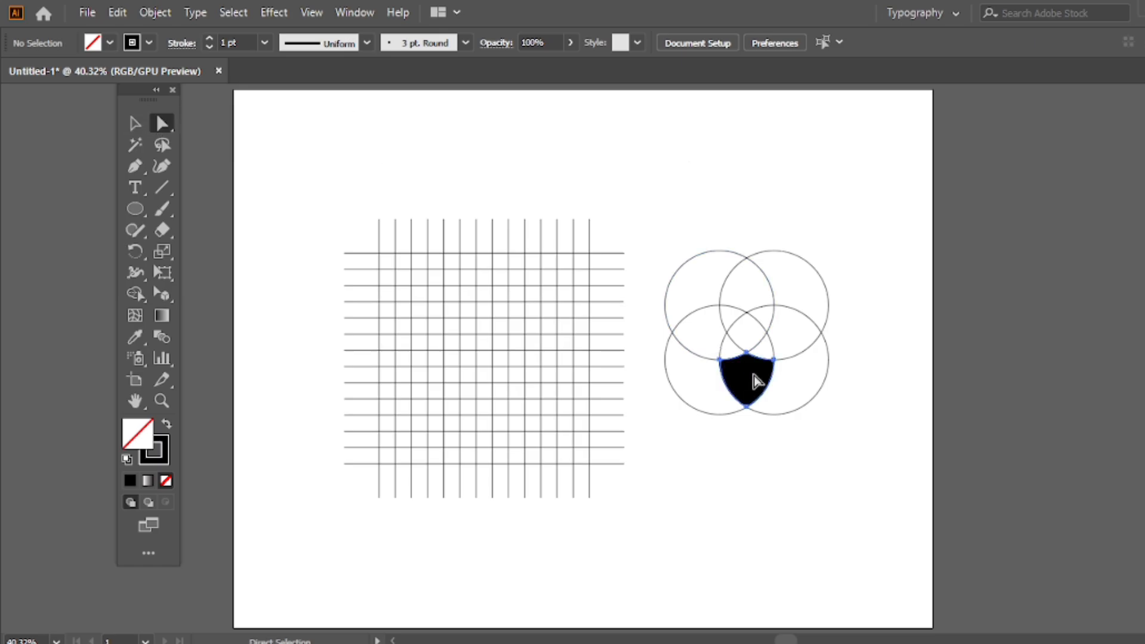
pyautogui.click(116, 12)
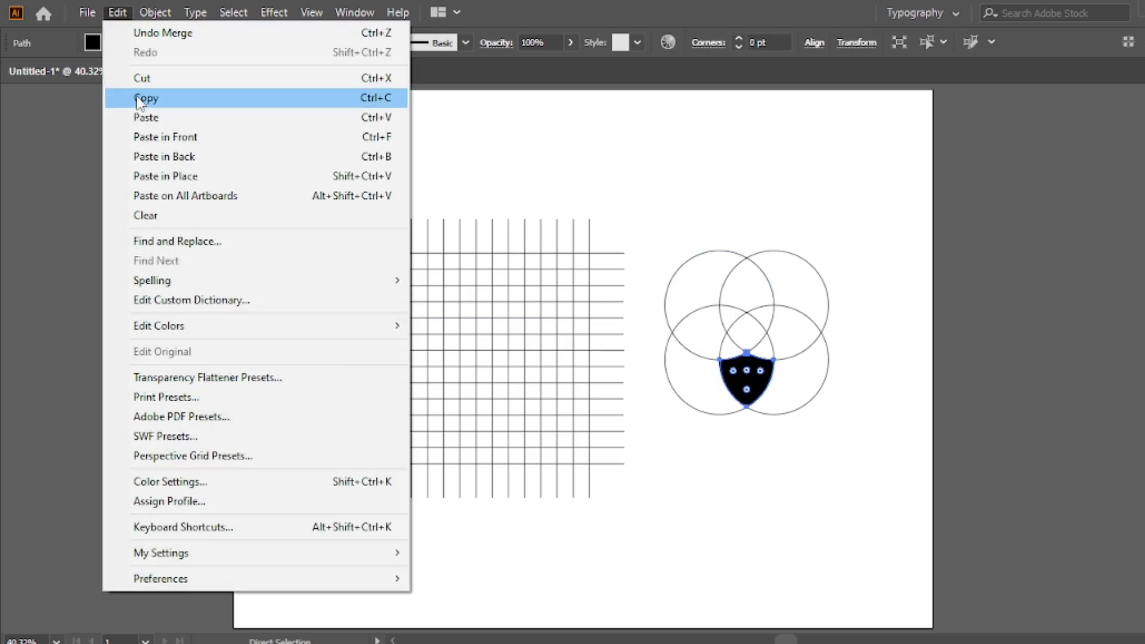
pyautogui.click(169, 81)
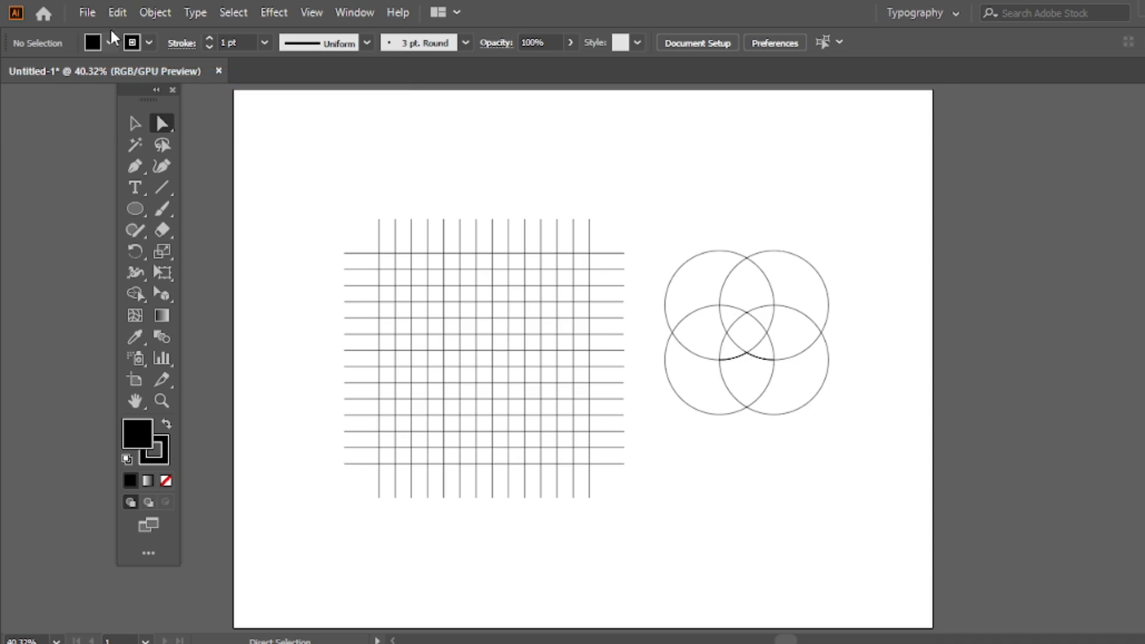
# Select all the remaining circles beside the grid and delete them.
pyautogui.press('v')
pyautogui.moveTo(667, 217); pyautogui.dragTo(850, 424)
pyautogui.press('Delete')
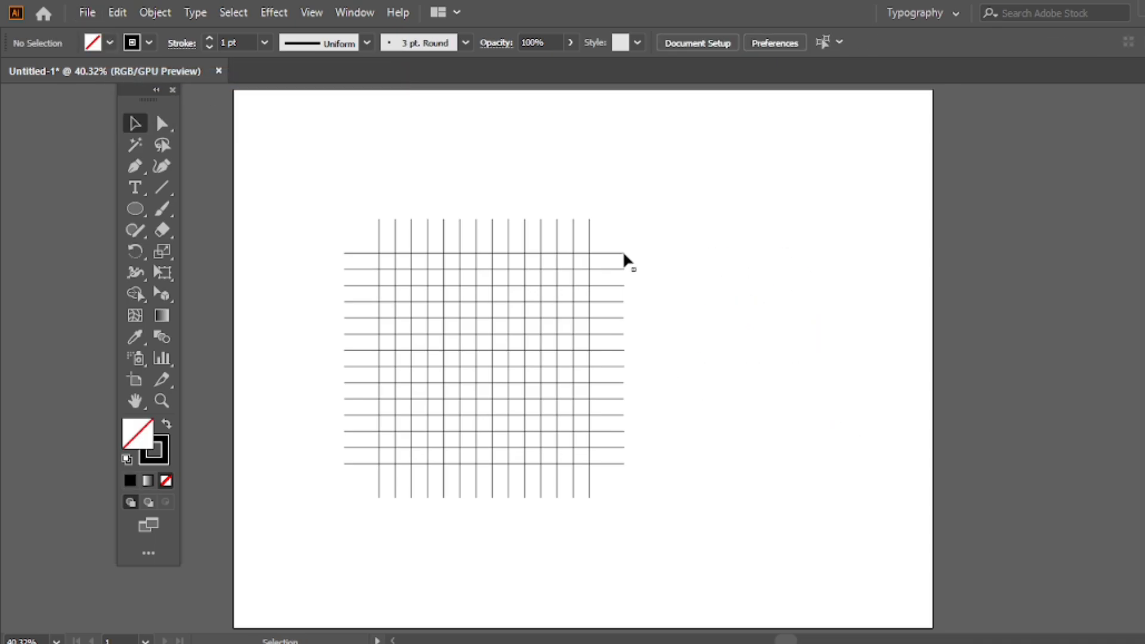
# Scale the line grid up proportionally from its centre line until it nearly fills the artboard height, and deselect it.
pyautogui.moveTo(534, 260); pyautogui.dragTo(308, 496)
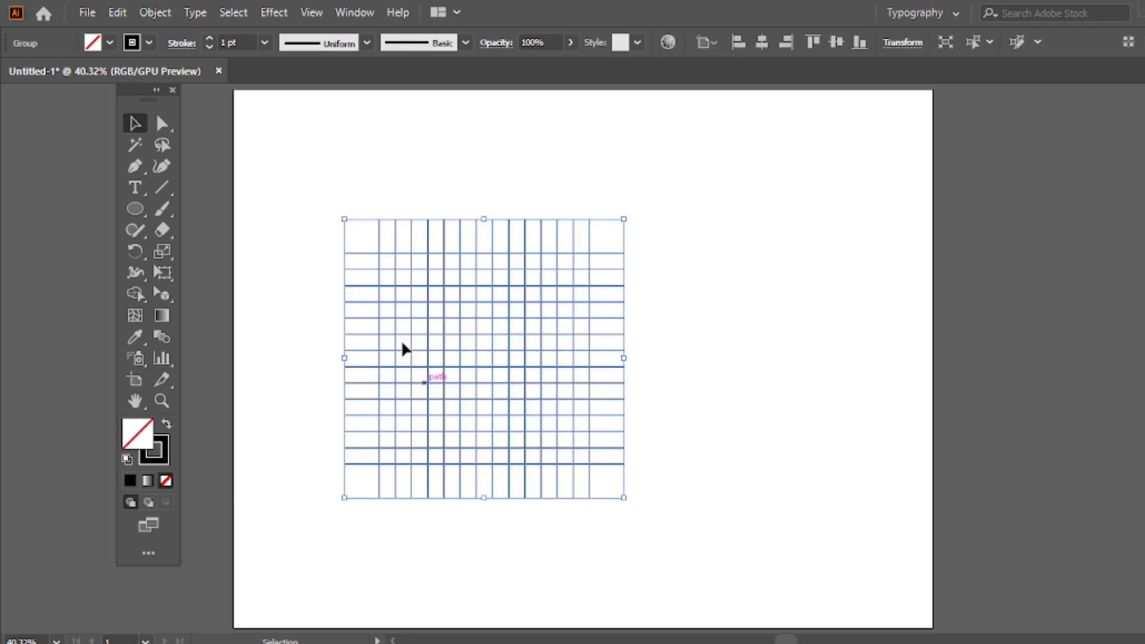
pyautogui.moveTo(624, 358); pyautogui.dragTo(840, 358)
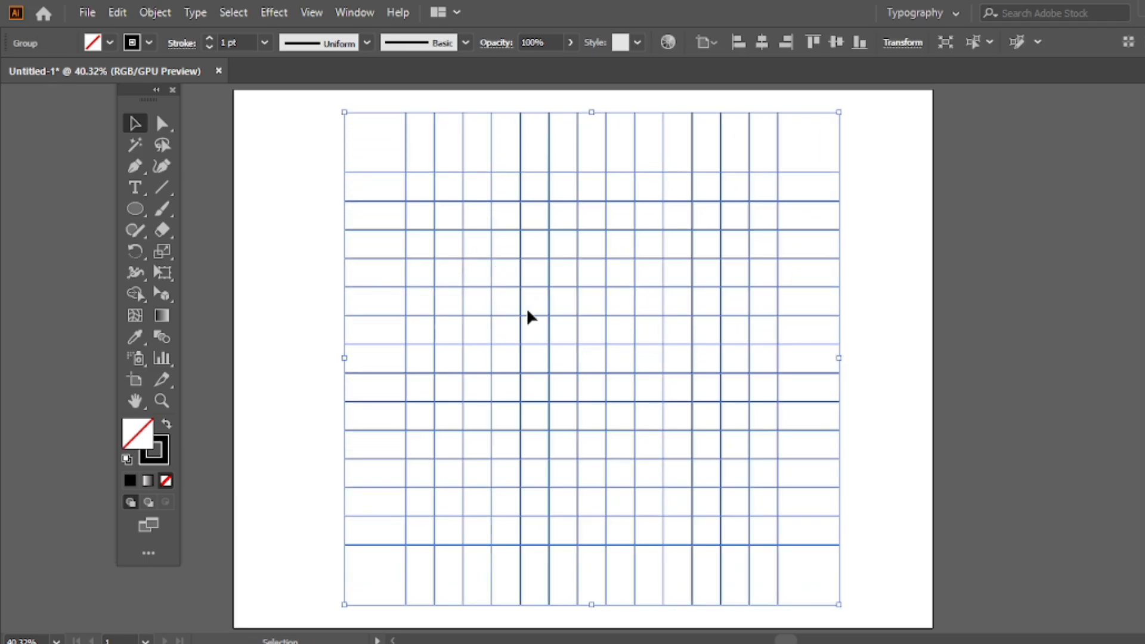
pyautogui.click(324, 209)
pyautogui.rightClick(330, 195)
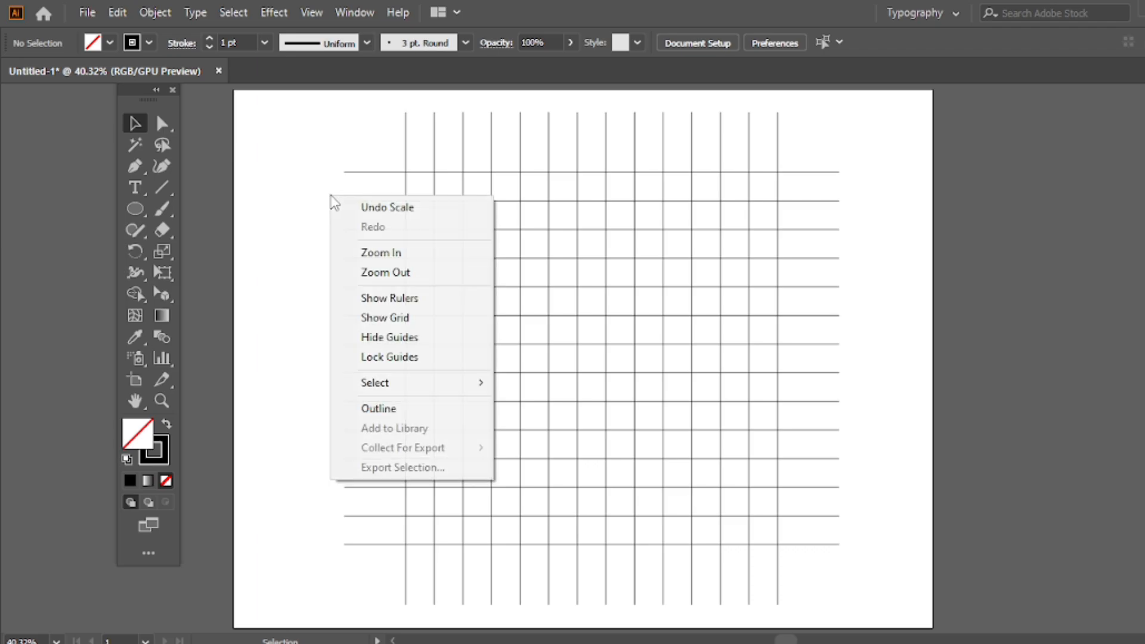
pyautogui.click(294, 203)
# Paste the cut shield onto the artboard and remove its fill, keeping the 1 pt black stroke.
pyautogui.click(114, 13)
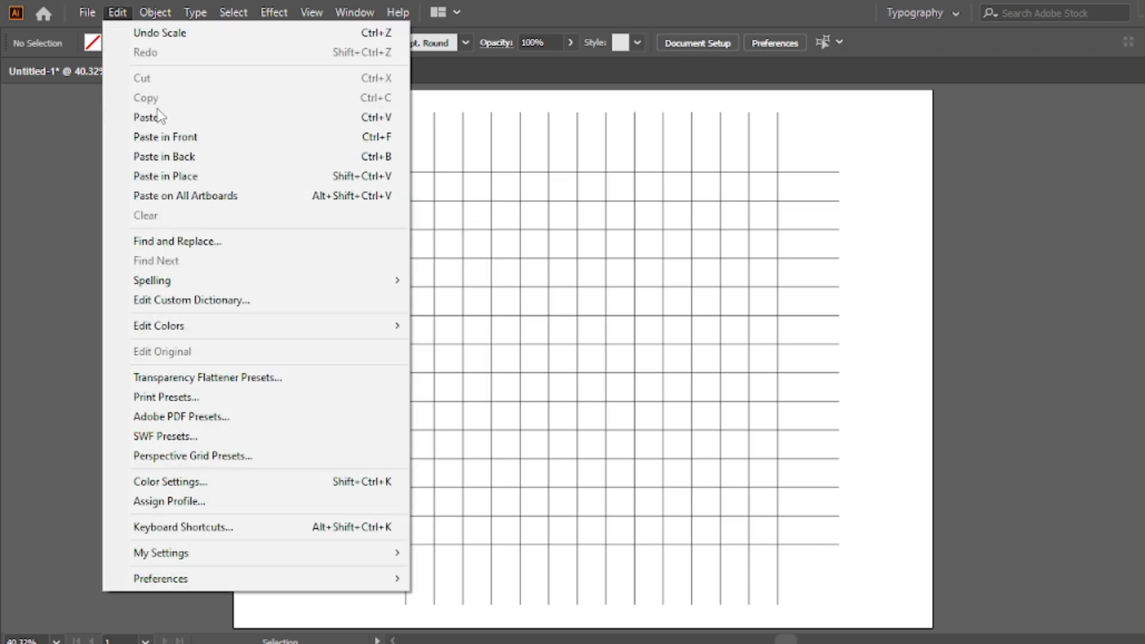
pyautogui.click(166, 121)
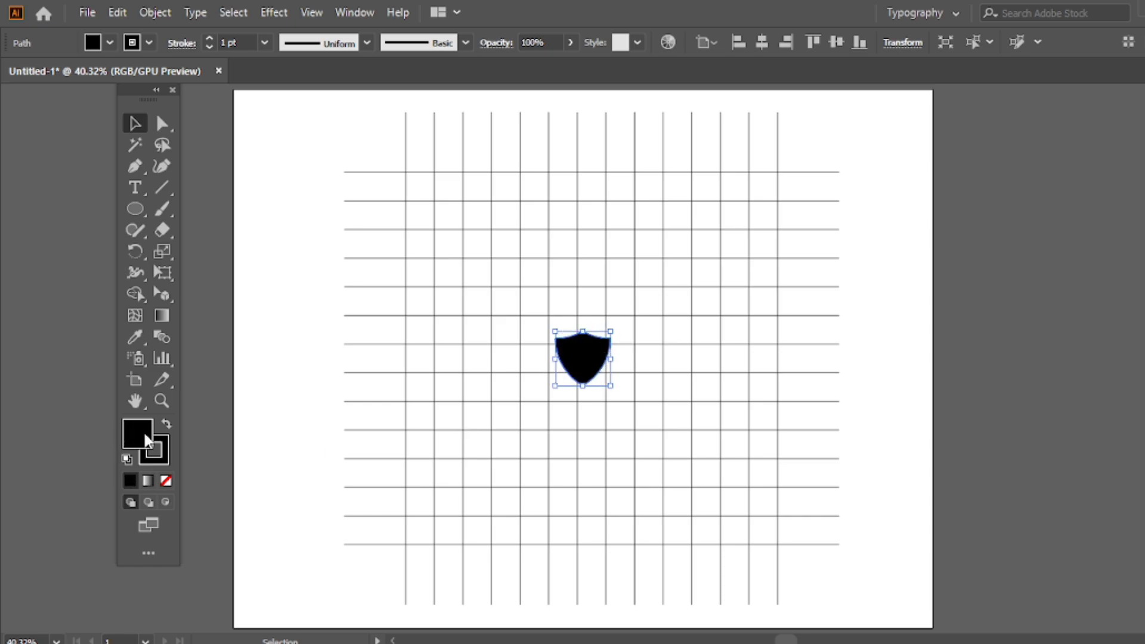
pyautogui.click(166, 481)
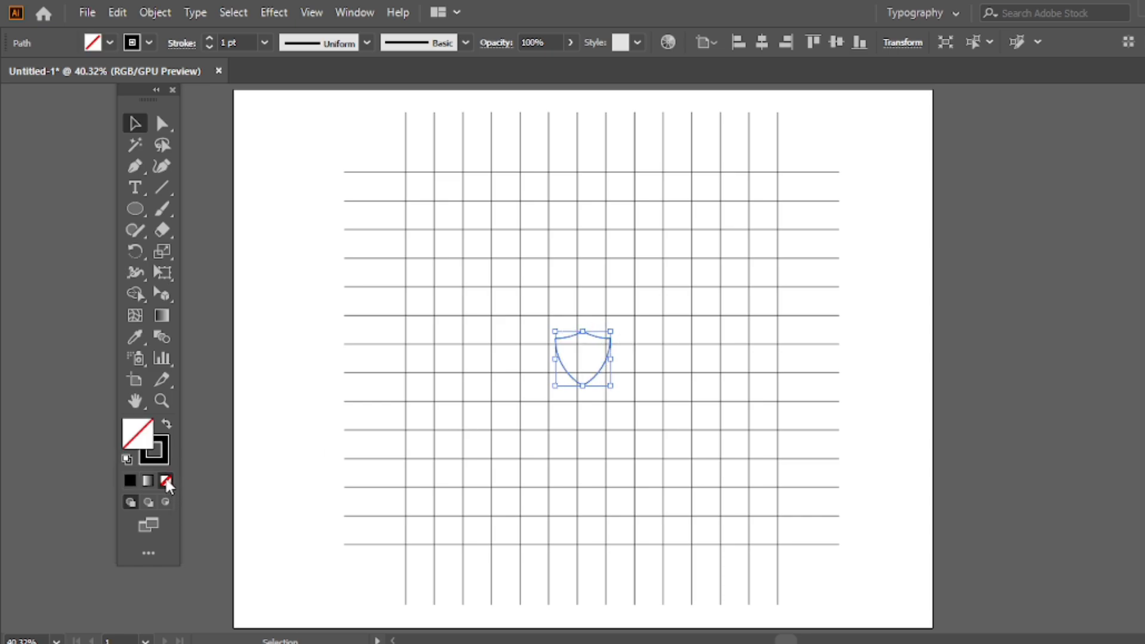
# Position and proportionally scale the shield outline so it spans the grid's outermost vertical and horizontal lines.
pyautogui.moveTo(610, 358); pyautogui.dragTo(717, 274)
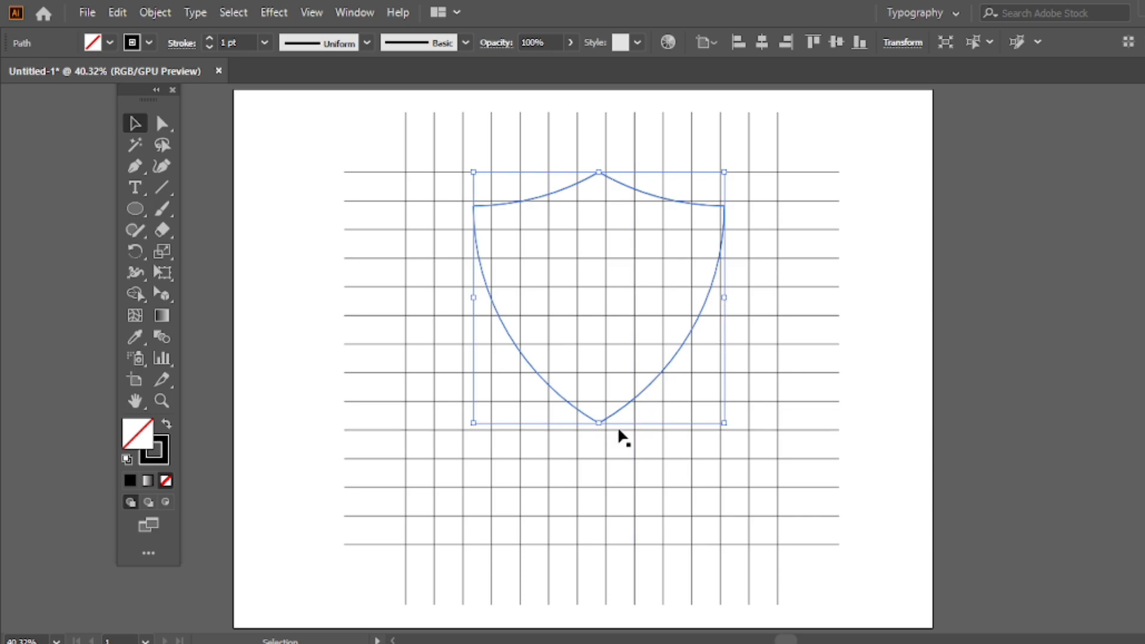
pyautogui.moveTo(599, 423); pyautogui.dragTo(615, 544)
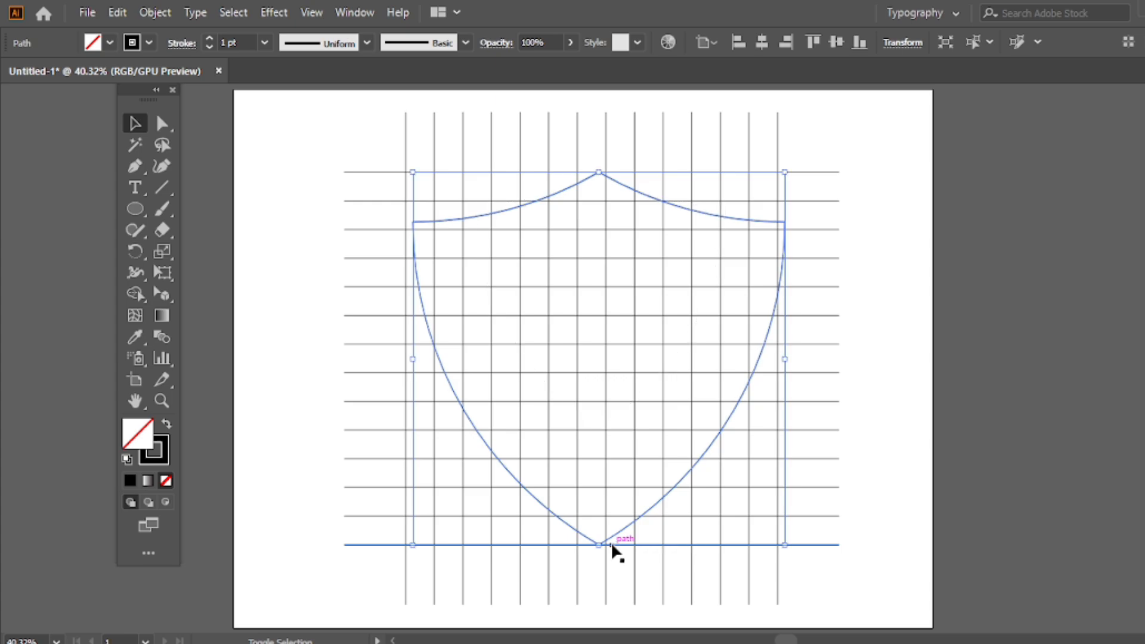
pyautogui.moveTo(412, 361); pyautogui.dragTo(406, 361)
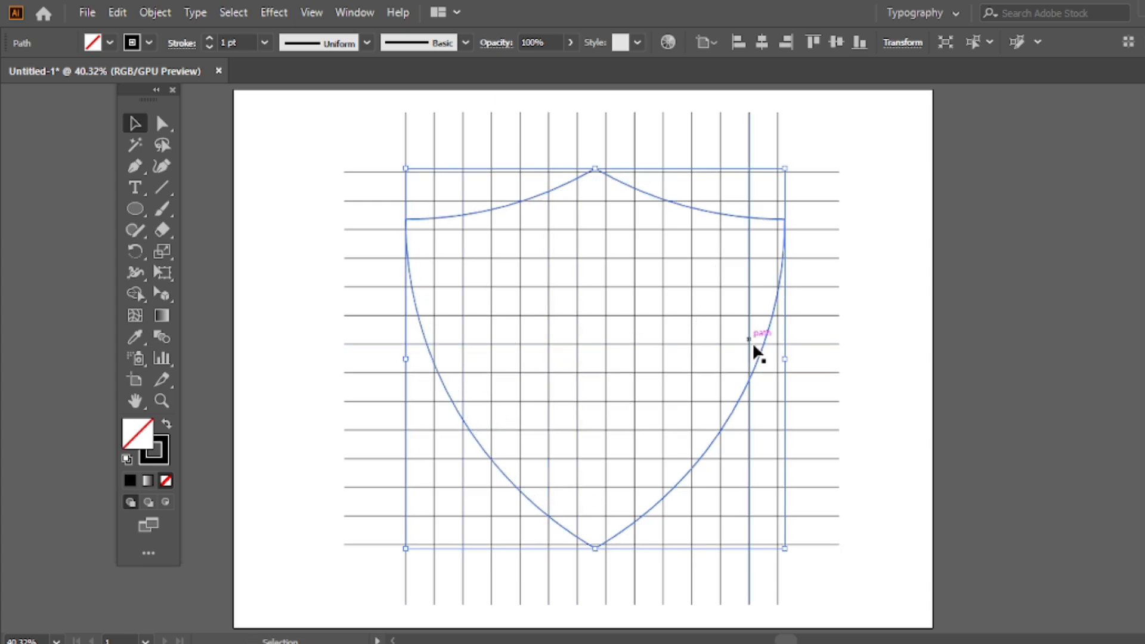
pyautogui.moveTo(785, 362); pyautogui.dragTo(777, 360)
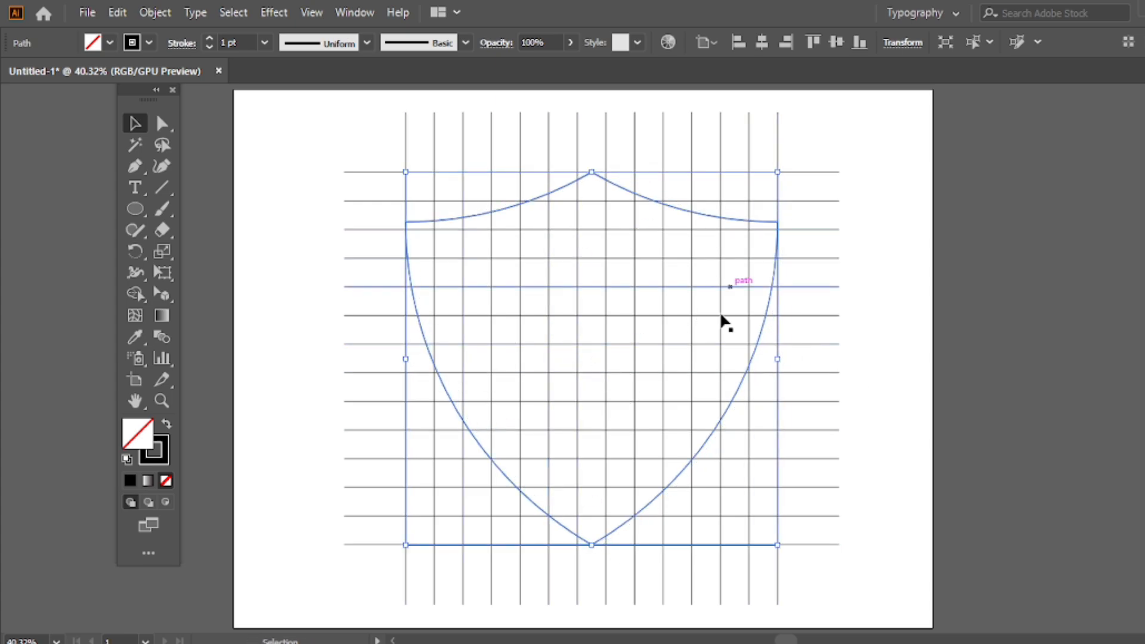
pyautogui.click(292, 256)
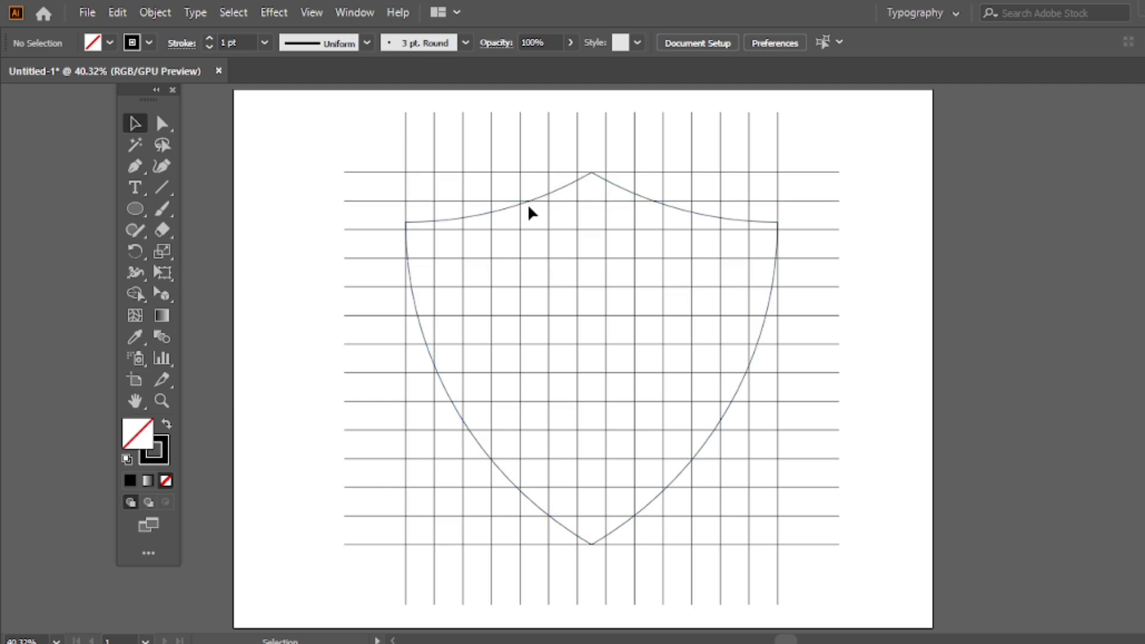
# Paste a copy of the shield in front and scale it proportionally about its centre, inward by one grid cell on each side.
pyautogui.click(544, 197)
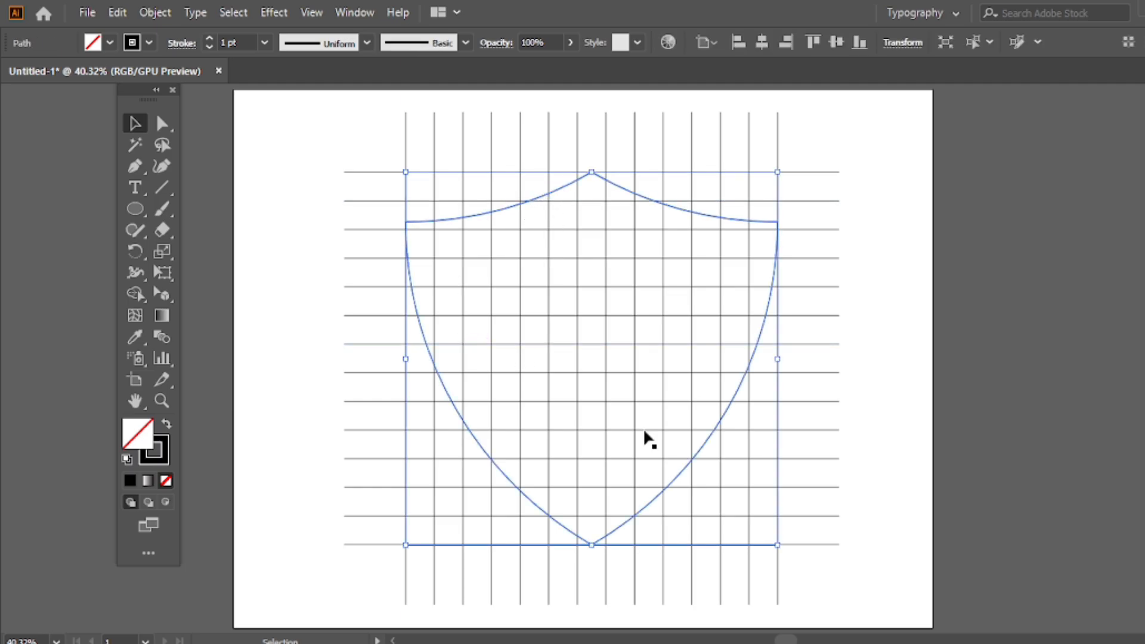
pyautogui.click(122, 13)
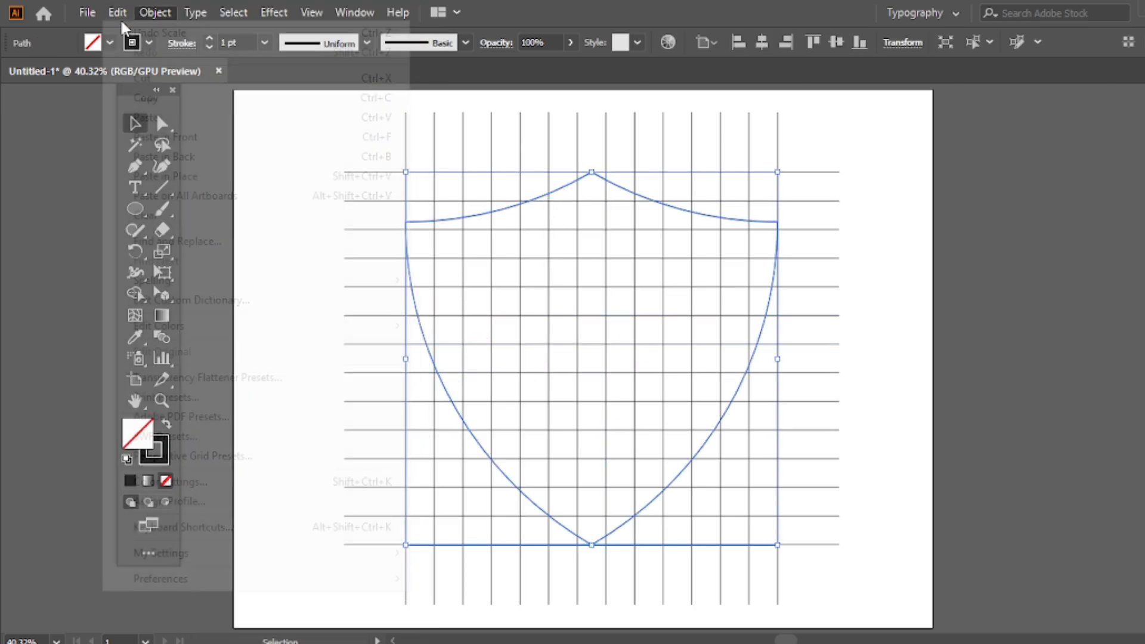
pyautogui.click(181, 103)
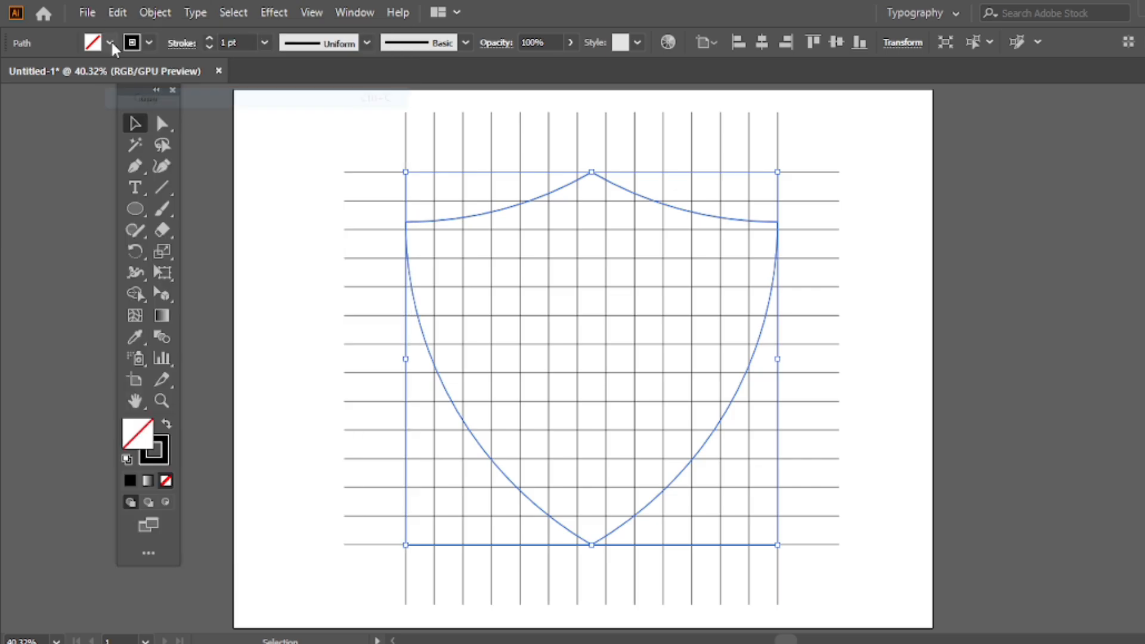
pyautogui.click(122, 10)
pyautogui.click(208, 141)
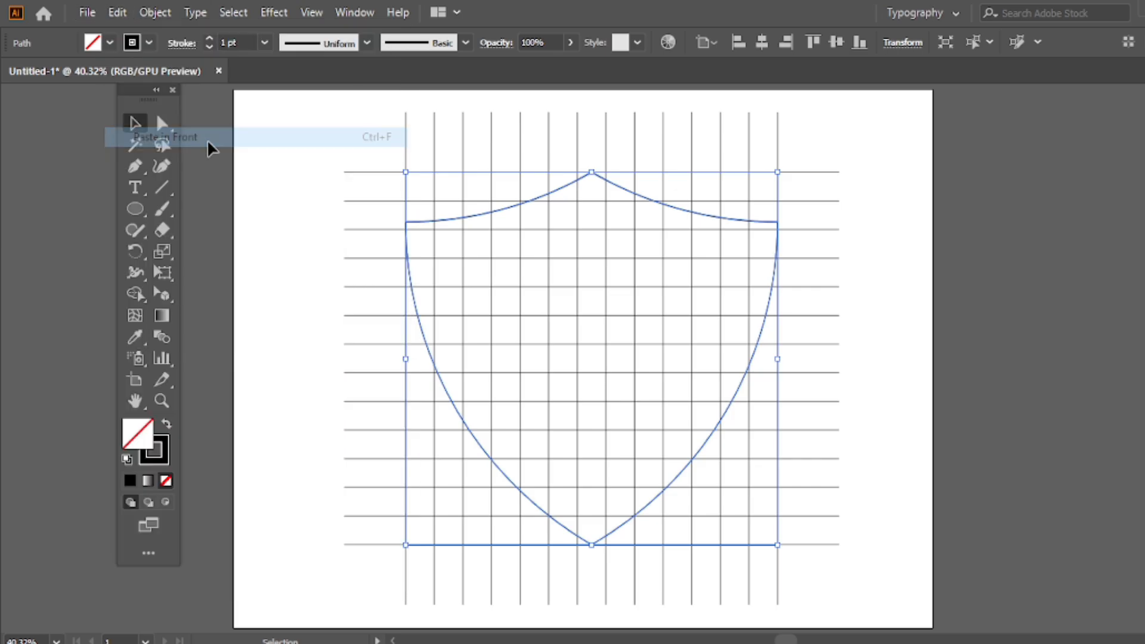
pyautogui.moveTo(776, 358); pyautogui.dragTo(750, 358)
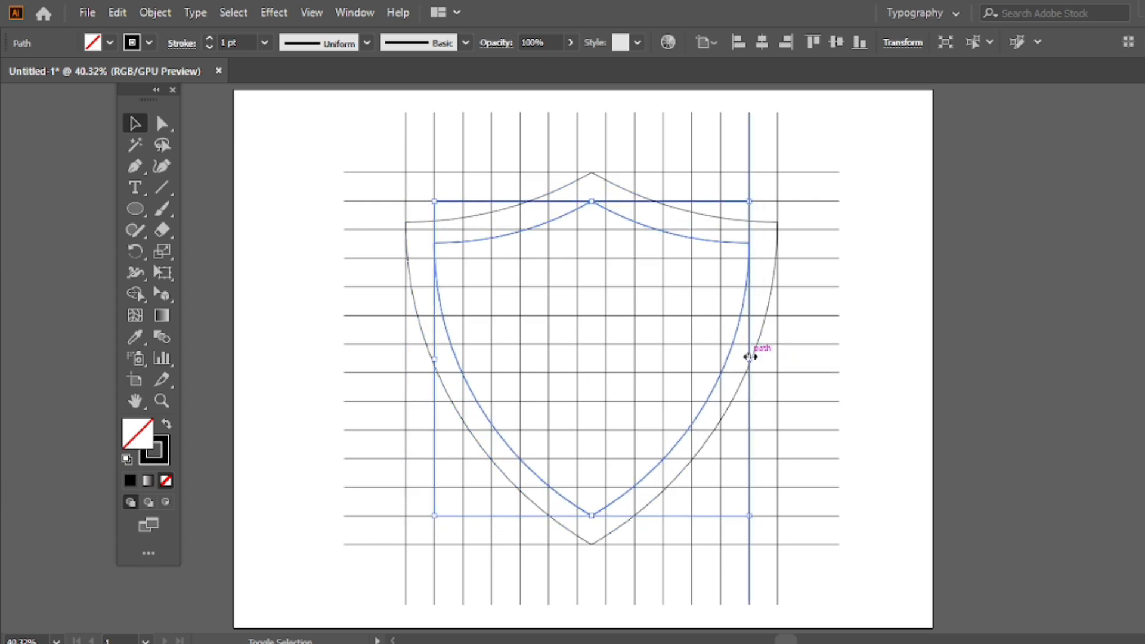
pyautogui.click(295, 167)
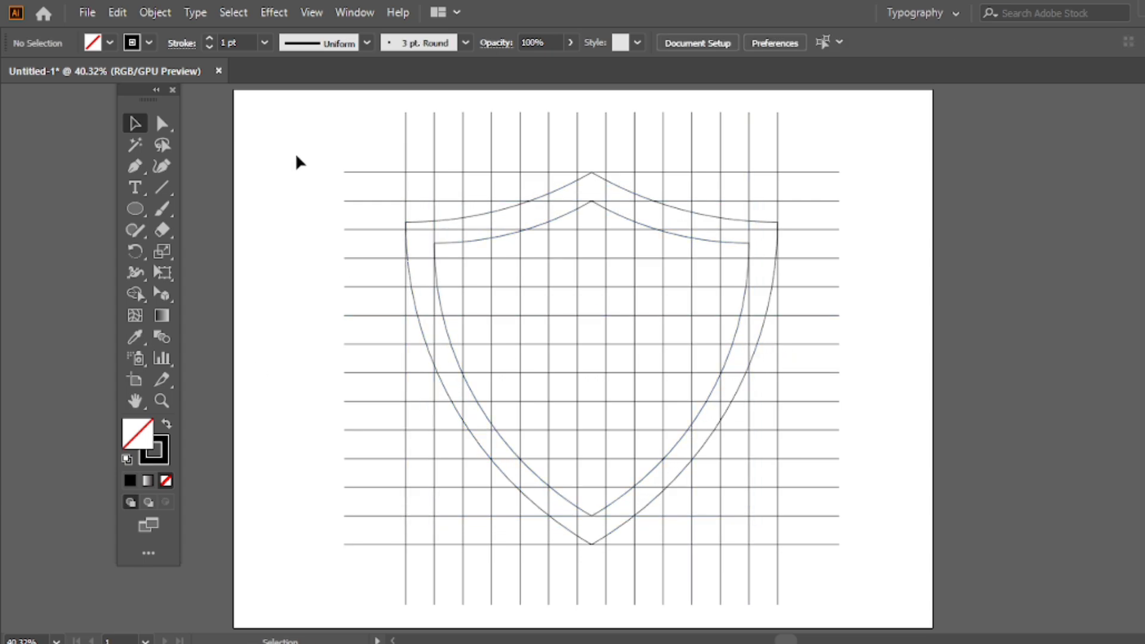
# Use Shape Builder with black fill and no stroke on the grid and shields to form a letter A in the shield's three leftmost columns.
pyautogui.moveTo(295, 154); pyautogui.dragTo(875, 573)
pyautogui.moveTo(135, 293); pyautogui.dragTo(211, 284)
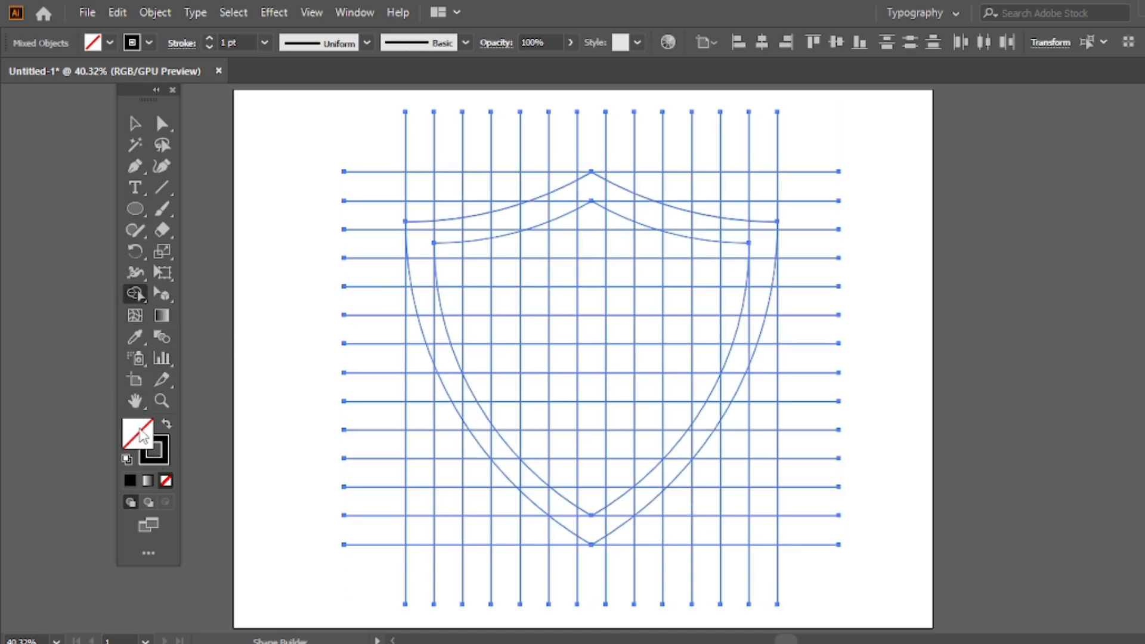
pyautogui.click(168, 426)
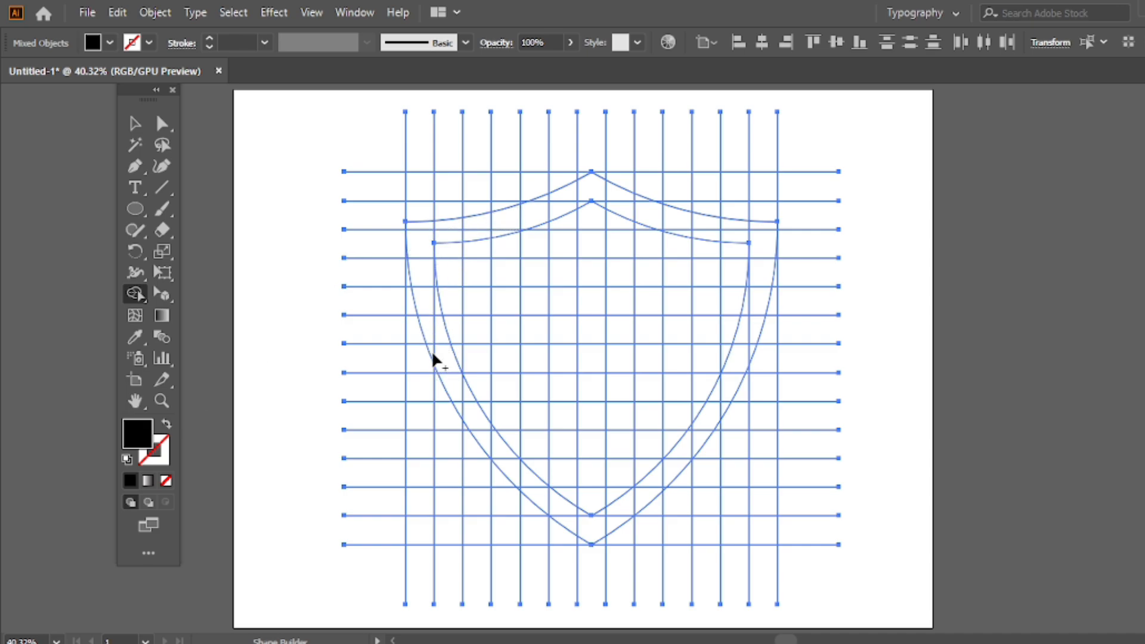
pyautogui.moveTo(419, 240); pyautogui.dragTo(434, 229)
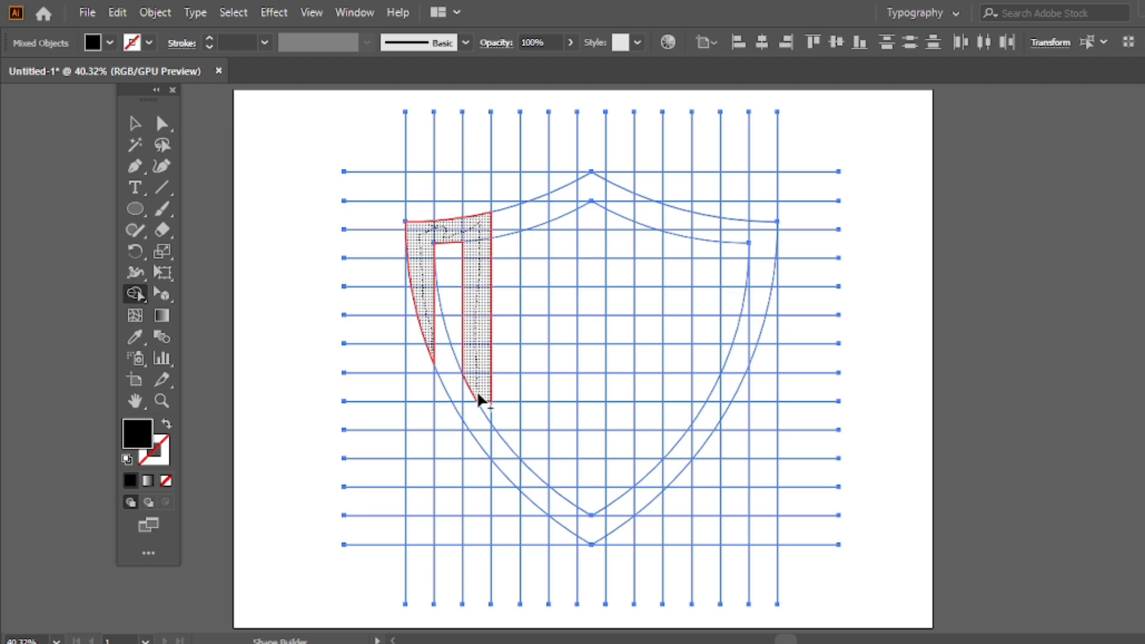
pyautogui.moveTo(474, 411); pyautogui.dragTo(476, 411)
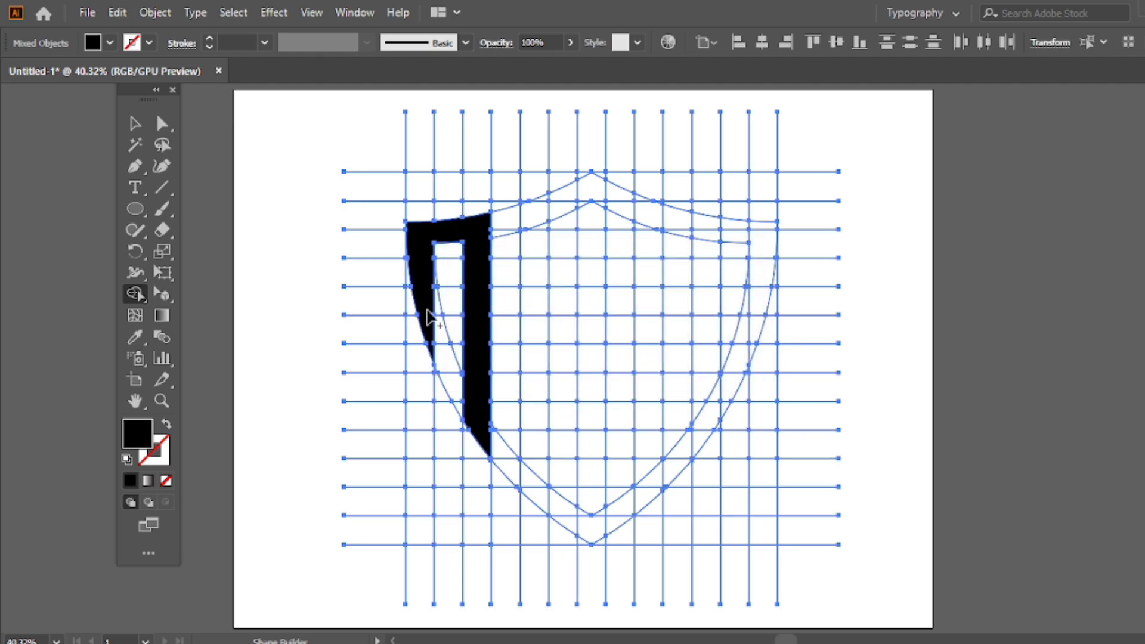
pyautogui.moveTo(425, 305); pyautogui.dragTo(479, 299)
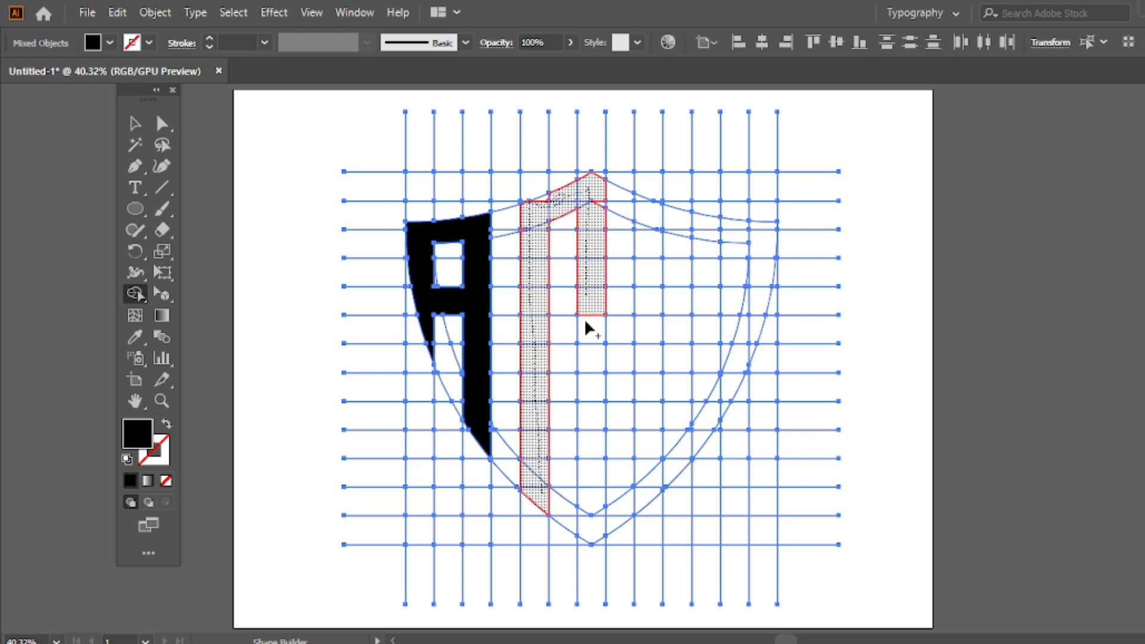
# Merge cells in the shield's five central columns into a black letter M with three vertical stems joined along the peaked top band.
pyautogui.moveTo(585, 322); pyautogui.dragTo(586, 522)
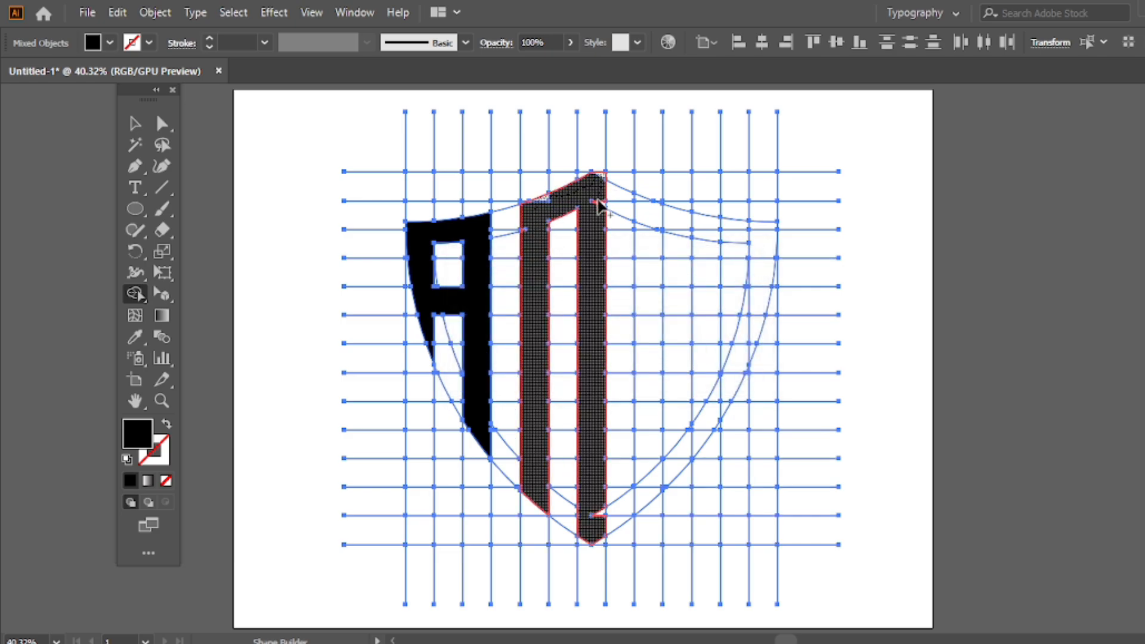
pyautogui.moveTo(597, 200); pyautogui.dragTo(585, 277)
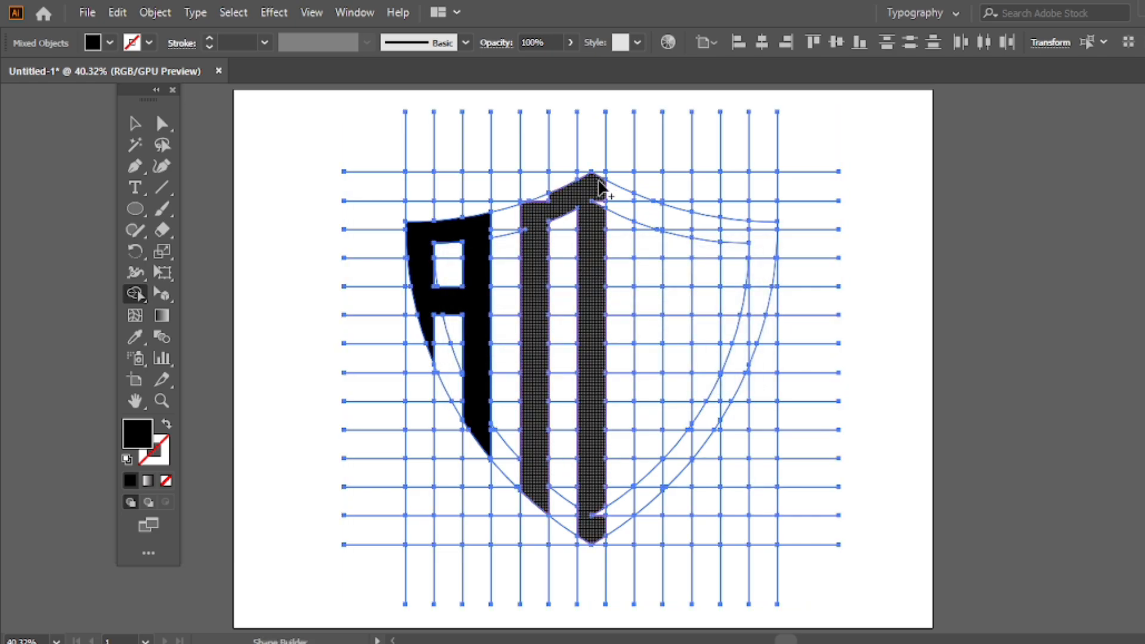
pyautogui.moveTo(602, 229)
pyautogui.mouseDown()
pyautogui.moveTo(573, 179)
pyautogui.moveTo(542, 199)
pyautogui.moveTo(526, 230)
pyautogui.moveTo(536, 247)
pyautogui.mouseUp()
pyautogui.moveTo(599, 504); pyautogui.dragTo(602, 528)
pyautogui.moveTo(585, 199); pyautogui.dragTo(617, 198)
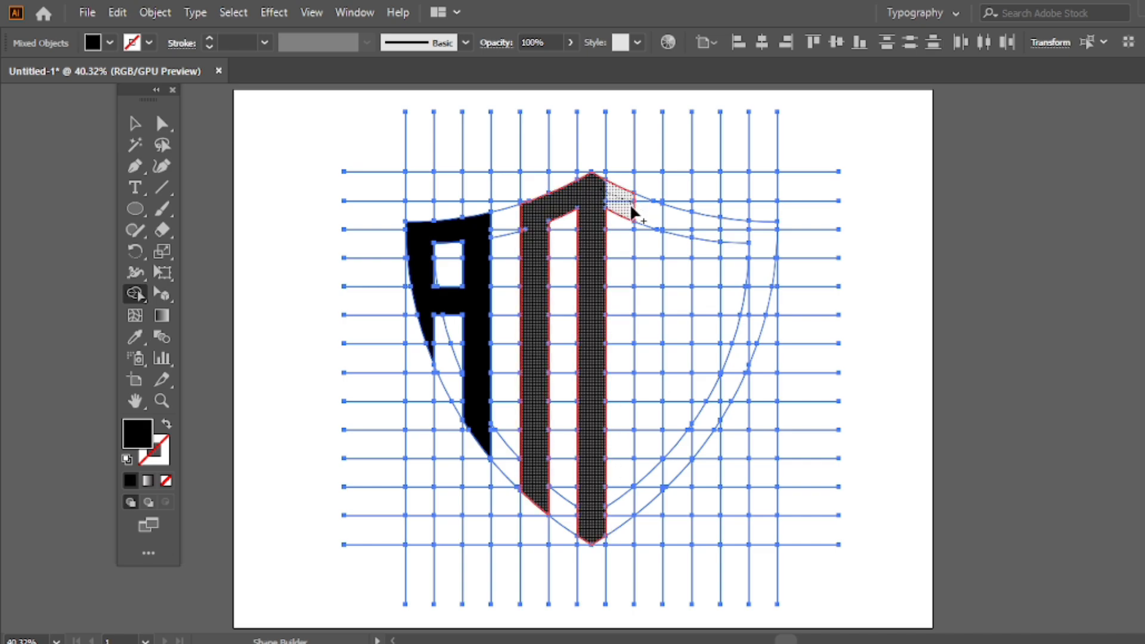
pyautogui.moveTo(653, 310); pyautogui.dragTo(653, 438)
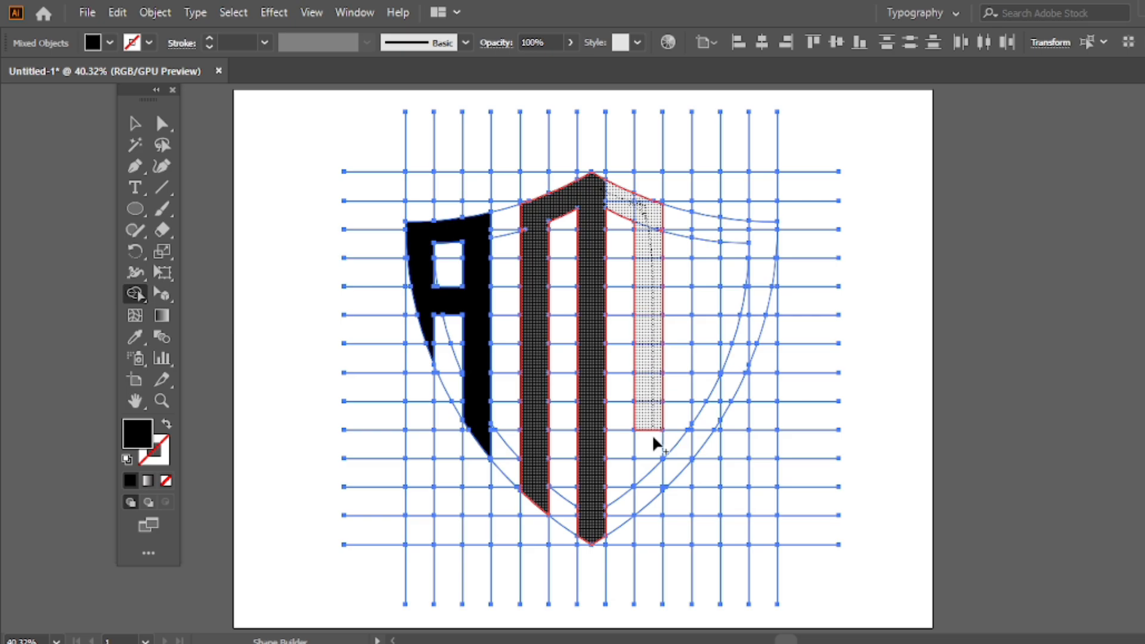
pyautogui.moveTo(645, 494); pyautogui.dragTo(643, 495)
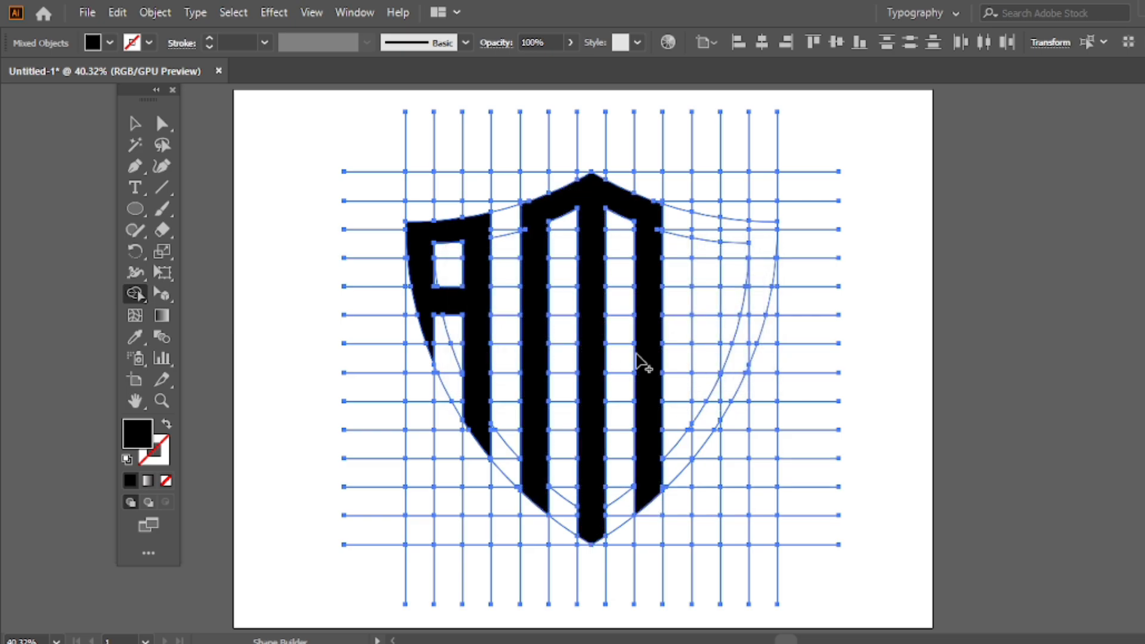
# Merge cells in the shield's three rightmost columns into a black letter A that mirrors the one on the opposite side.
pyautogui.moveTo(703, 219); pyautogui.dragTo(703, 326)
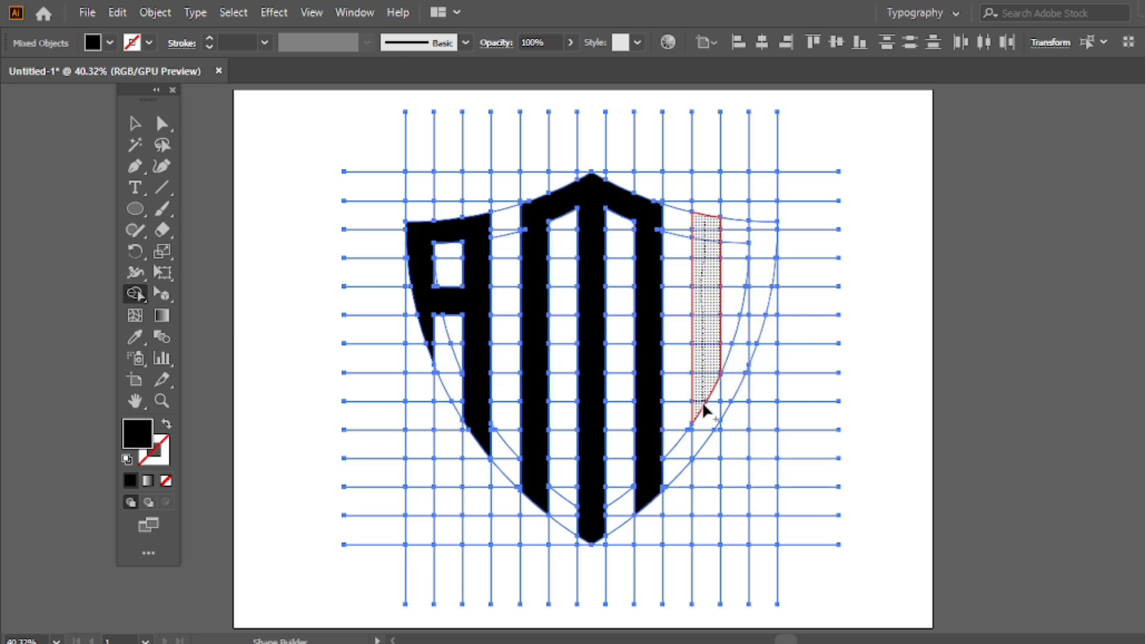
pyautogui.moveTo(700, 433); pyautogui.dragTo(702, 439)
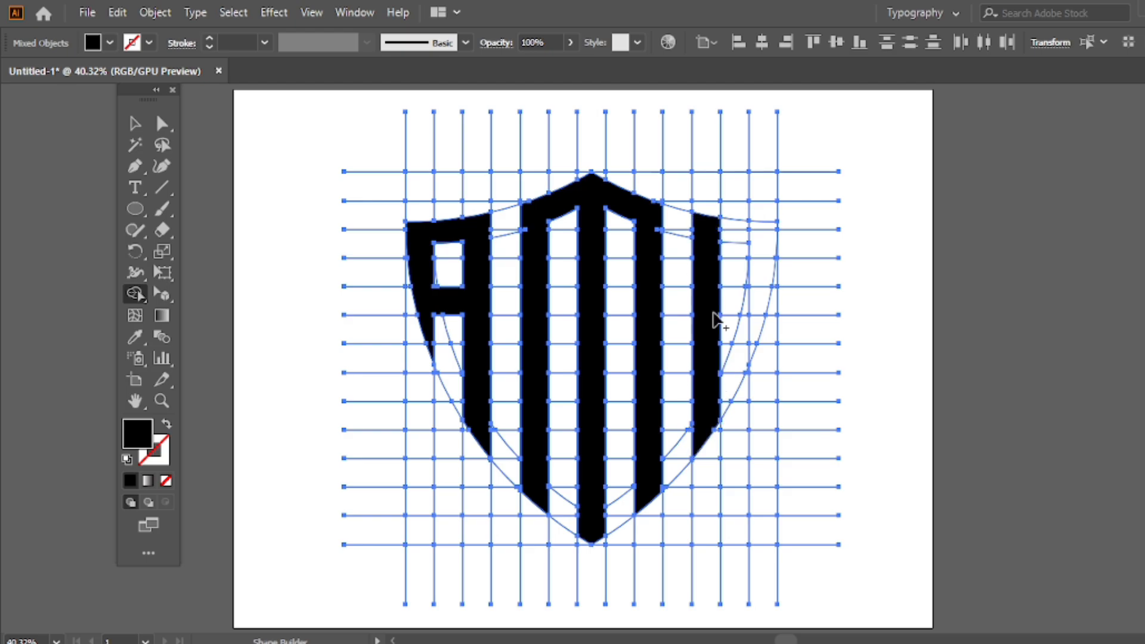
pyautogui.moveTo(713, 225); pyautogui.dragTo(733, 231)
pyautogui.moveTo(721, 235)
pyautogui.mouseDown()
pyautogui.moveTo(692, 266)
pyautogui.moveTo(691, 240)
pyautogui.moveTo(726, 231)
pyautogui.mouseUp()
pyautogui.hotkey('ctrl', 'z')
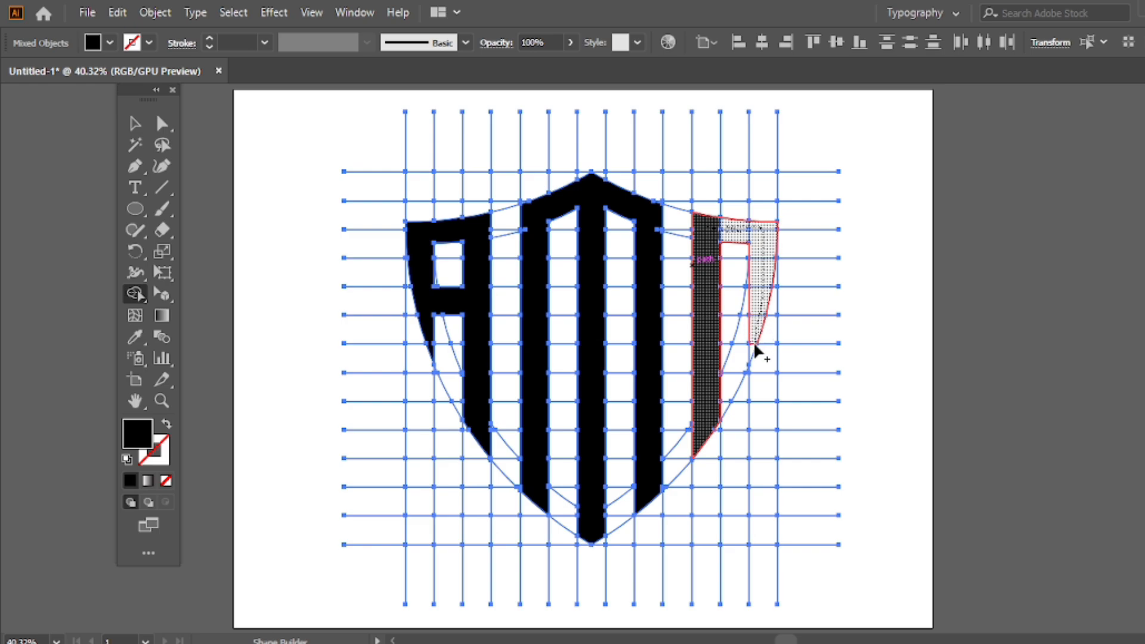
pyautogui.moveTo(756, 349); pyautogui.dragTo(752, 298)
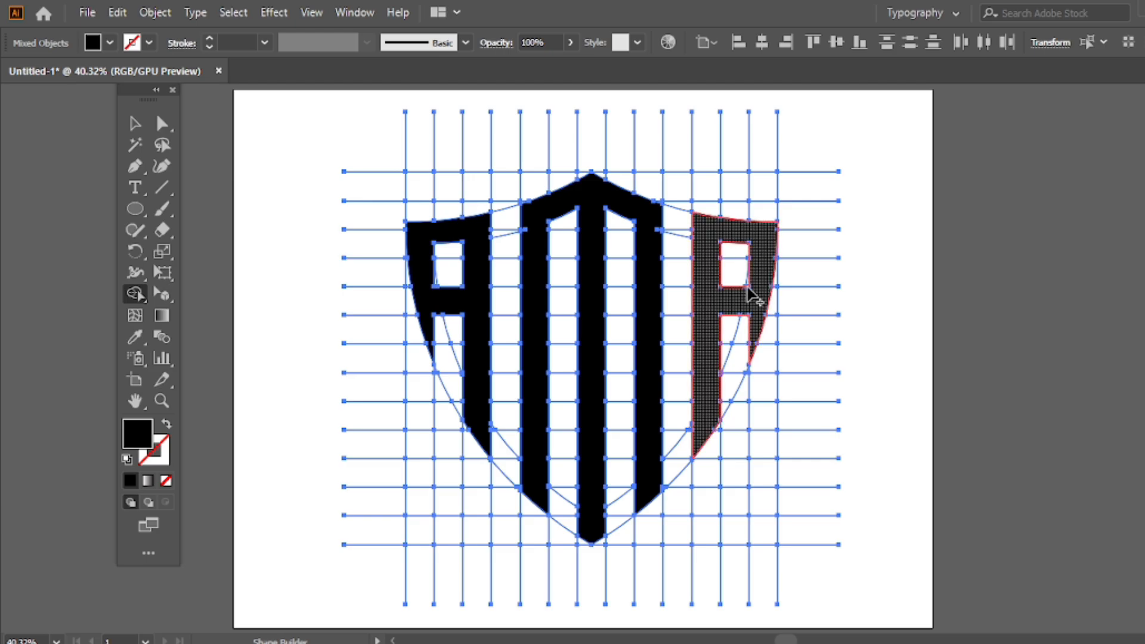
pyautogui.hotkey('ctrl', 'z')
pyautogui.moveTo(750, 291); pyautogui.dragTo(746, 286)
pyautogui.hotkey('ctrl', 'z')
pyautogui.click(748, 288)
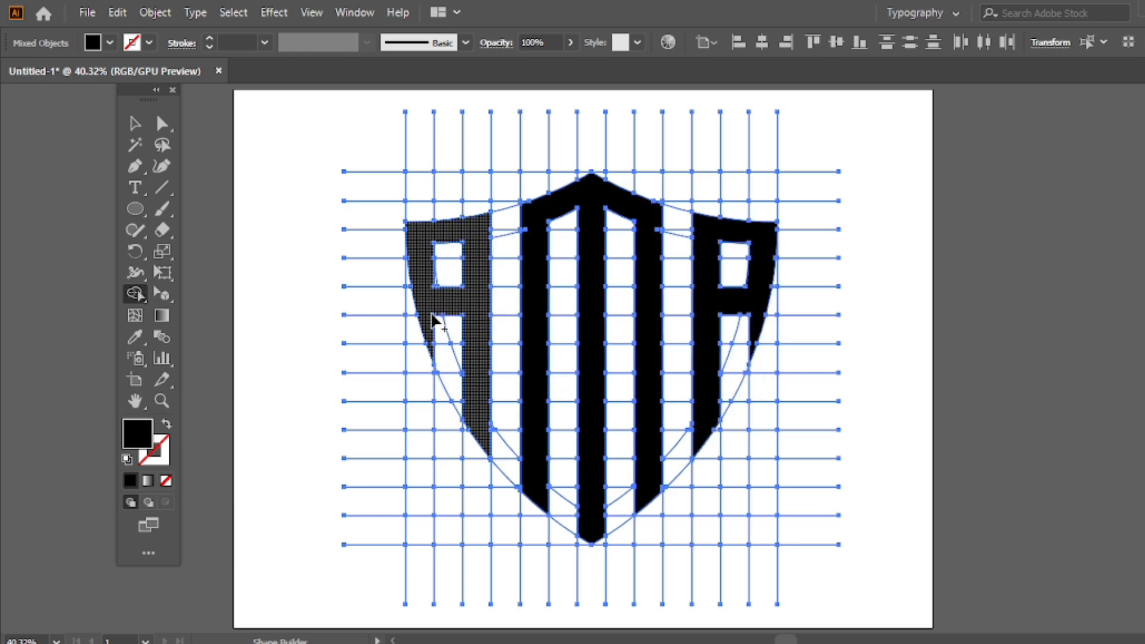
# Clean up the leftover slivers and line stubs around the A counter and the M's upper stems with Shape Builder.
pyautogui.scroll(5, 430, 289)
pyautogui.moveTo(437, 276); pyautogui.dragTo(453, 266)
pyautogui.scroll(-2, 506, 269)
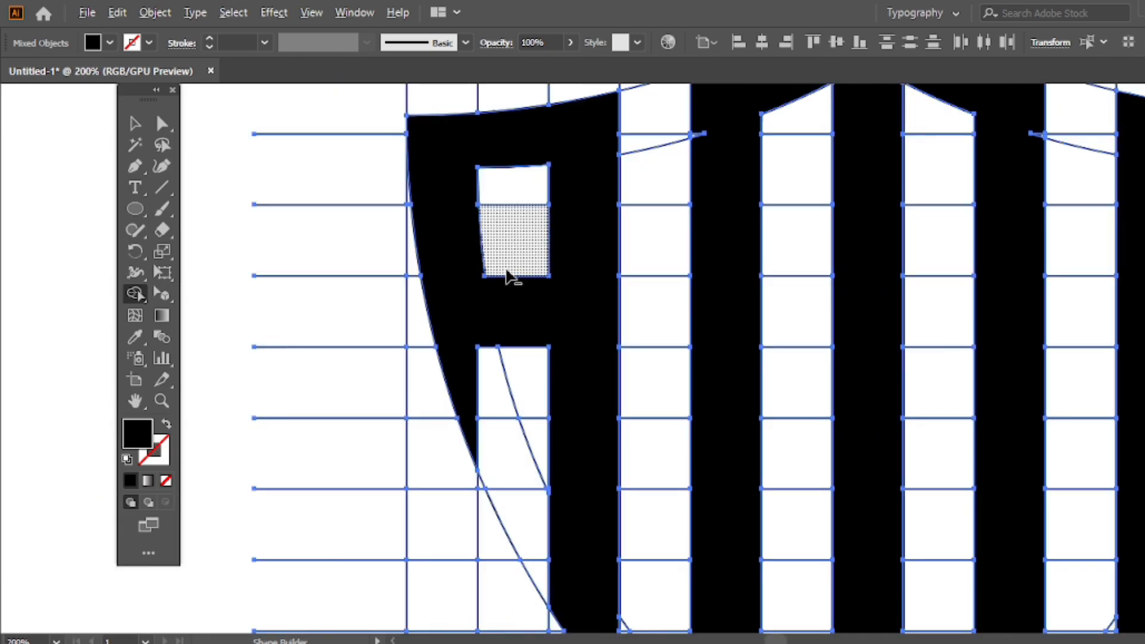
pyautogui.scroll(-1, 506, 269)
pyautogui.moveTo(598, 203); pyautogui.dragTo(478, 242)
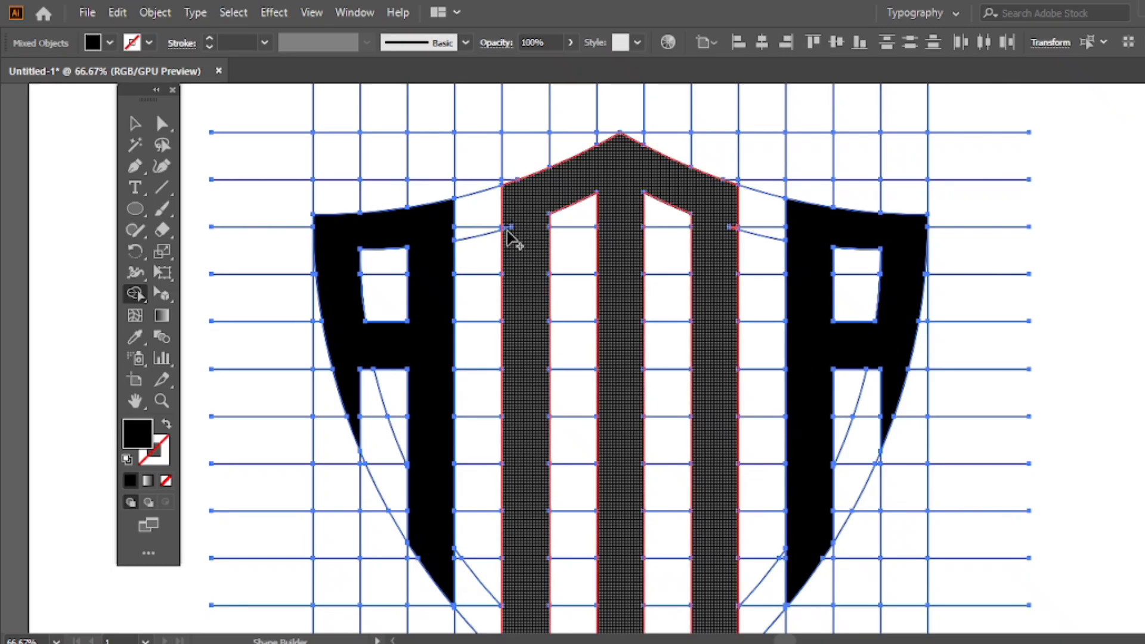
pyautogui.click(507, 230)
pyautogui.click(734, 245)
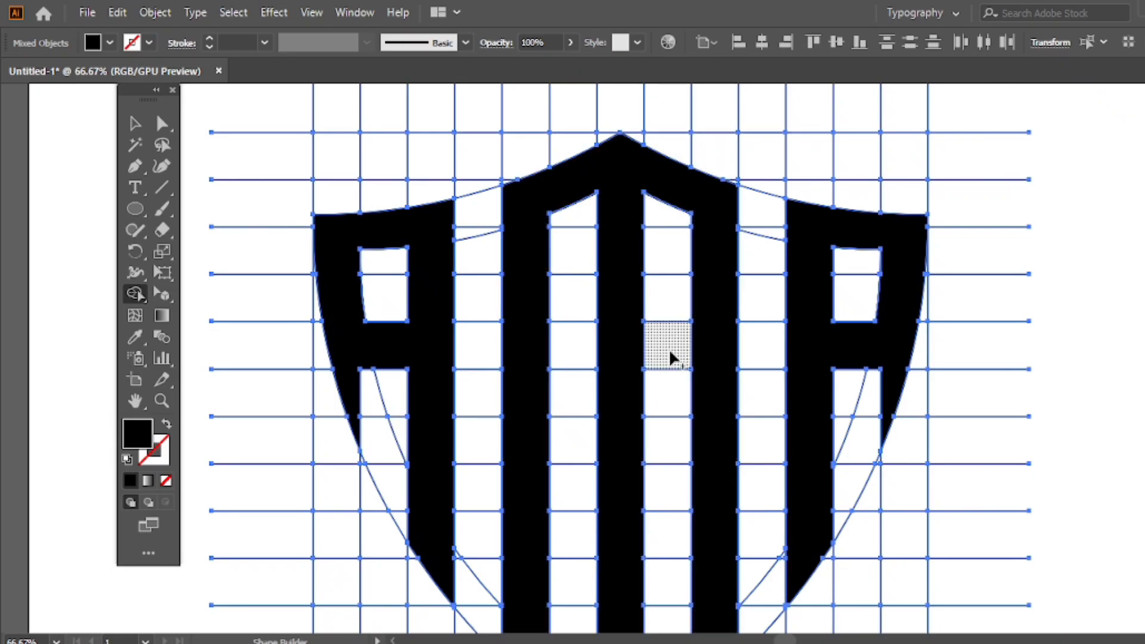
pyautogui.scroll(-1, 672, 355)
pyautogui.scroll(2, 799, 383)
pyautogui.click(769, 361)
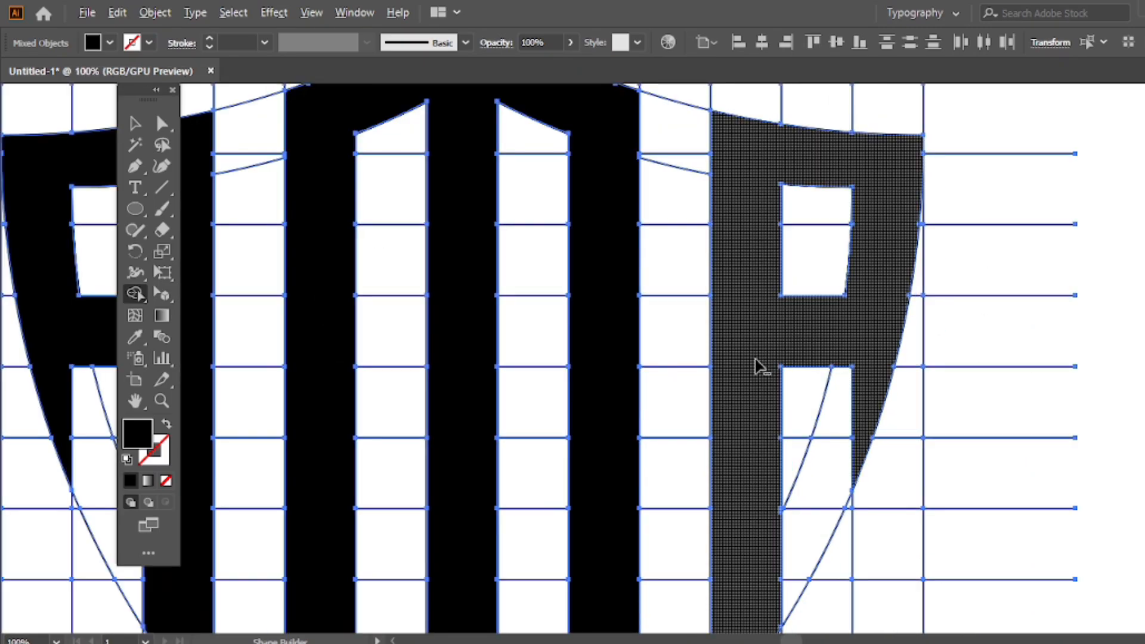
pyautogui.scroll(-1, 759, 365)
pyautogui.moveTo(358, 327)
pyautogui.mouseDown()
pyautogui.moveTo(387, 285)
pyautogui.moveTo(374, 198)
pyautogui.mouseUp()
# Select only the three finished black letters A, M and A with Direct Selection and cut them from the grid.
pyautogui.click(135, 123)
pyautogui.scroll(-2, 471, 260)
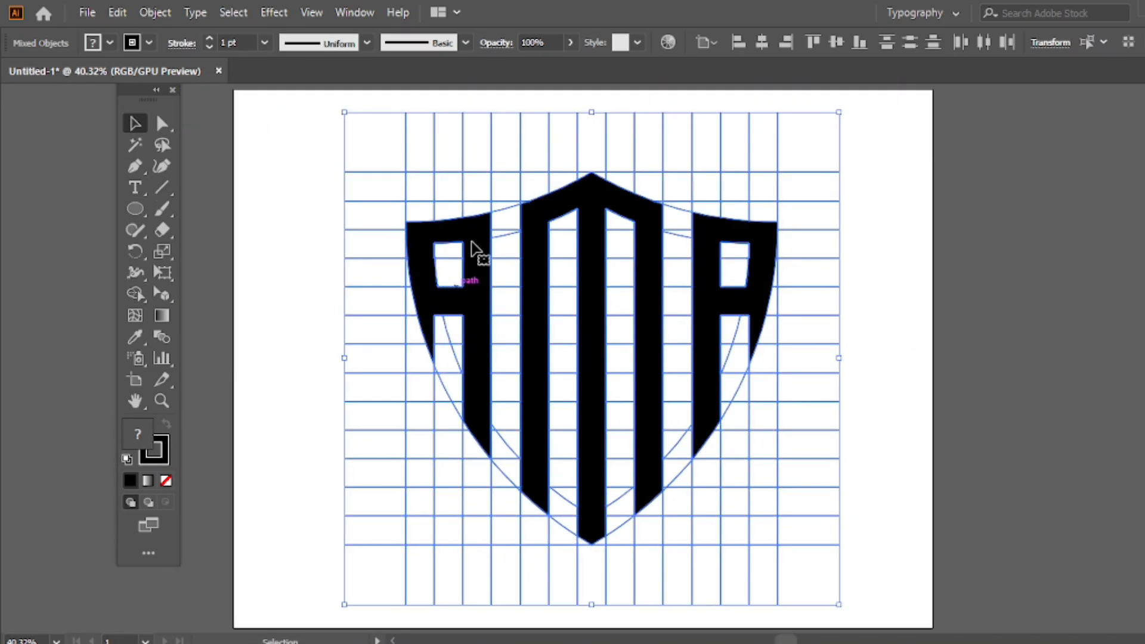
pyautogui.click(282, 215)
pyautogui.moveTo(162, 124); pyautogui.dragTo(258, 128)
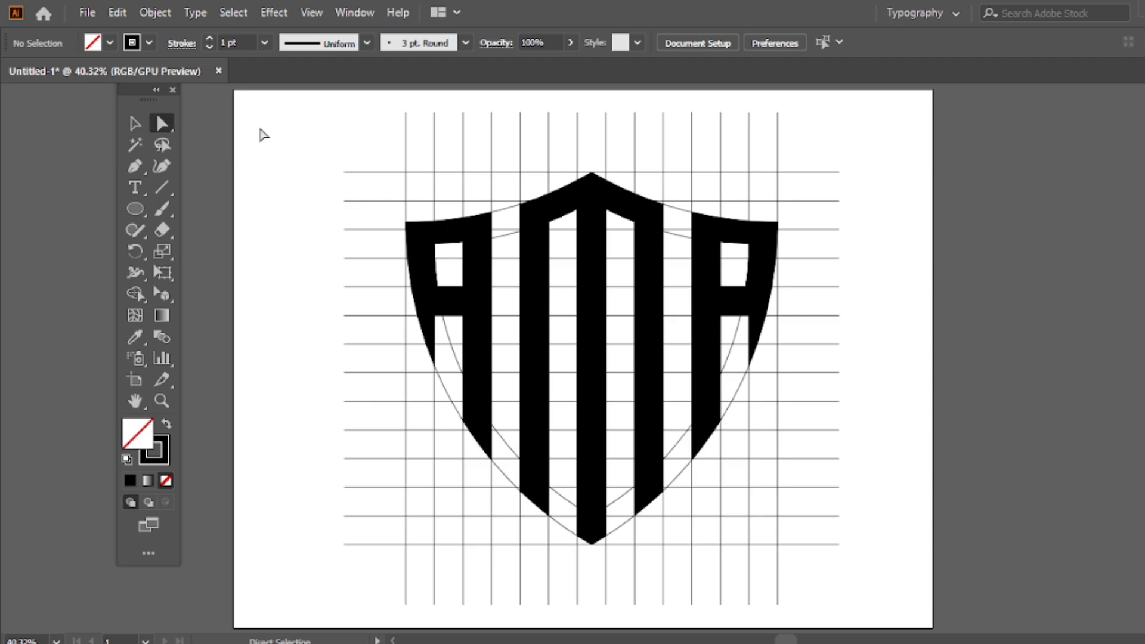
pyautogui.click(480, 257)
pyautogui.keyDown('shift'); pyautogui.click(531, 258); pyautogui.keyUp('shift')
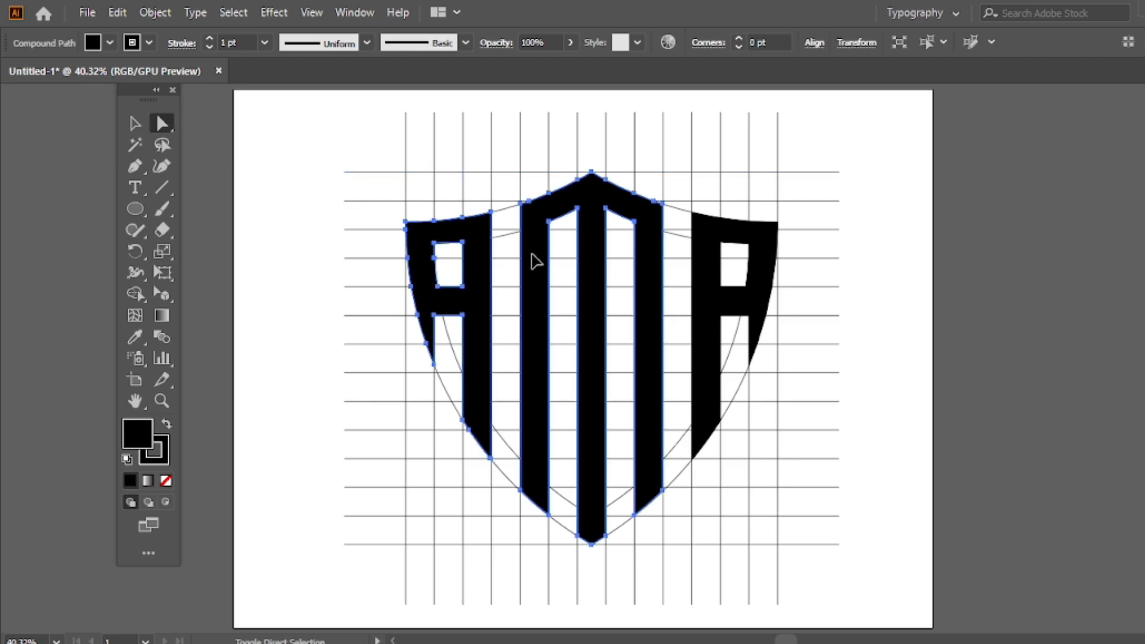
pyautogui.keyDown('shift'); pyautogui.click(694, 256); pyautogui.keyUp('shift')
pyautogui.click(117, 12)
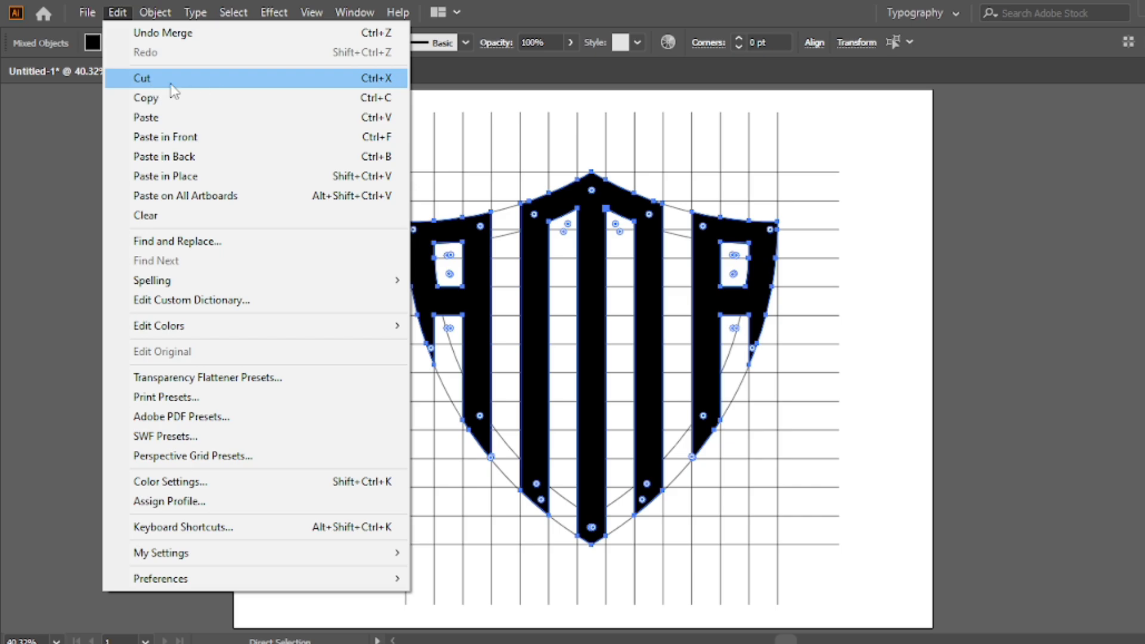
pyautogui.click(189, 81)
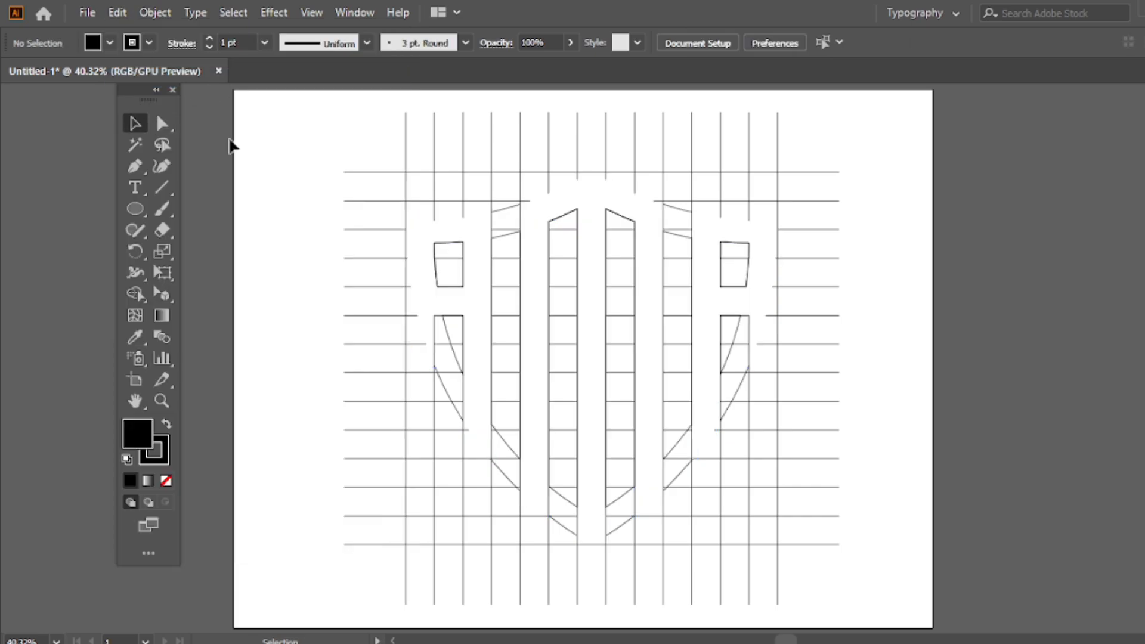
# Select all remaining grid and shield line fragments with the Magic Wand and delete them.
pyautogui.click(135, 145)
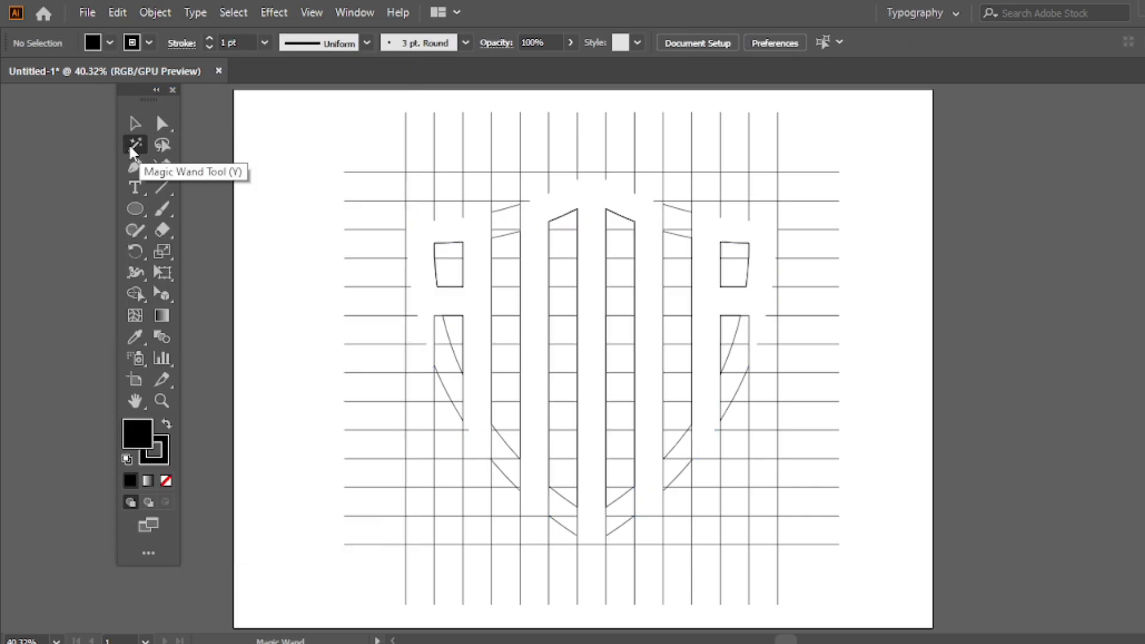
pyautogui.click(405, 172)
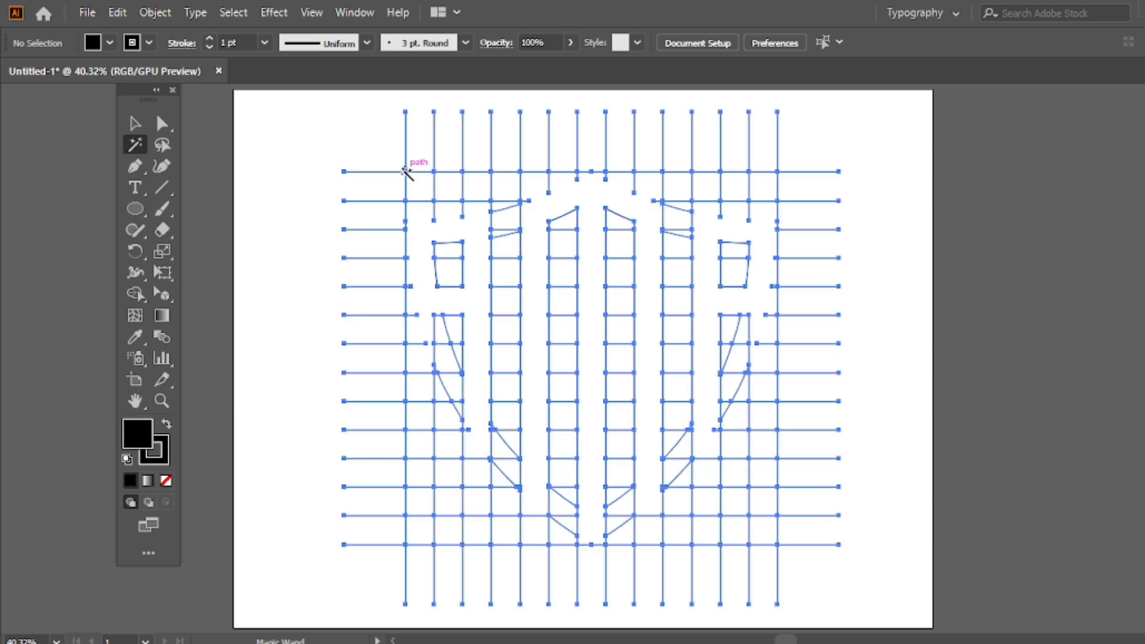
pyautogui.press('Delete')
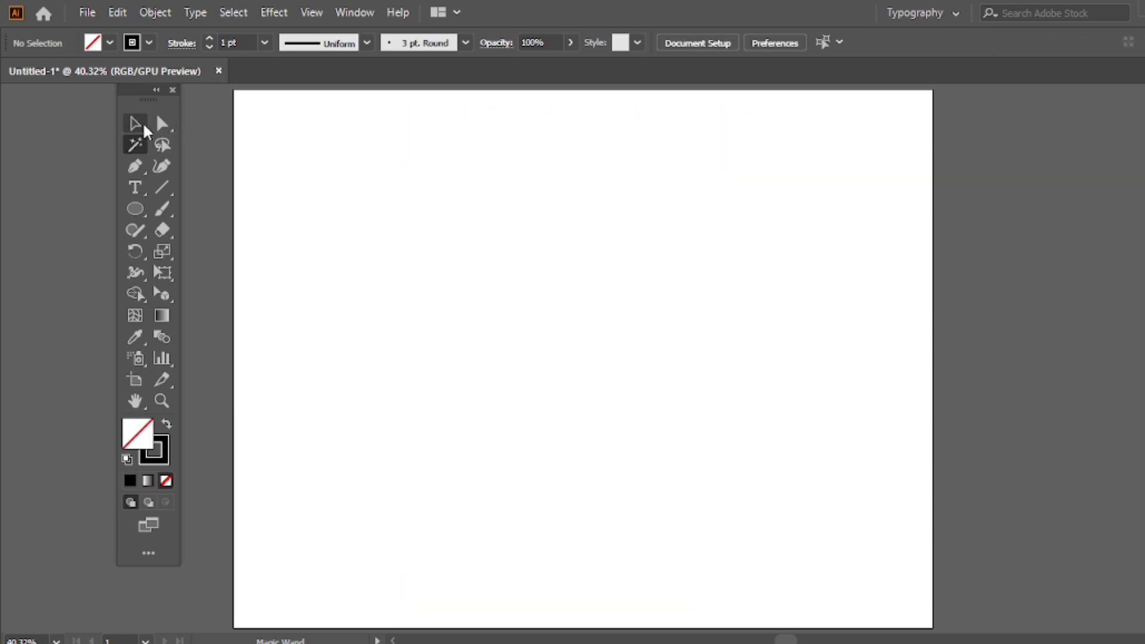
# Paste the cut letters onto the empty artboard, scale them down proportionally about their centre and shift them slightly sideways.
pyautogui.click(142, 124)
pyautogui.click(116, 13)
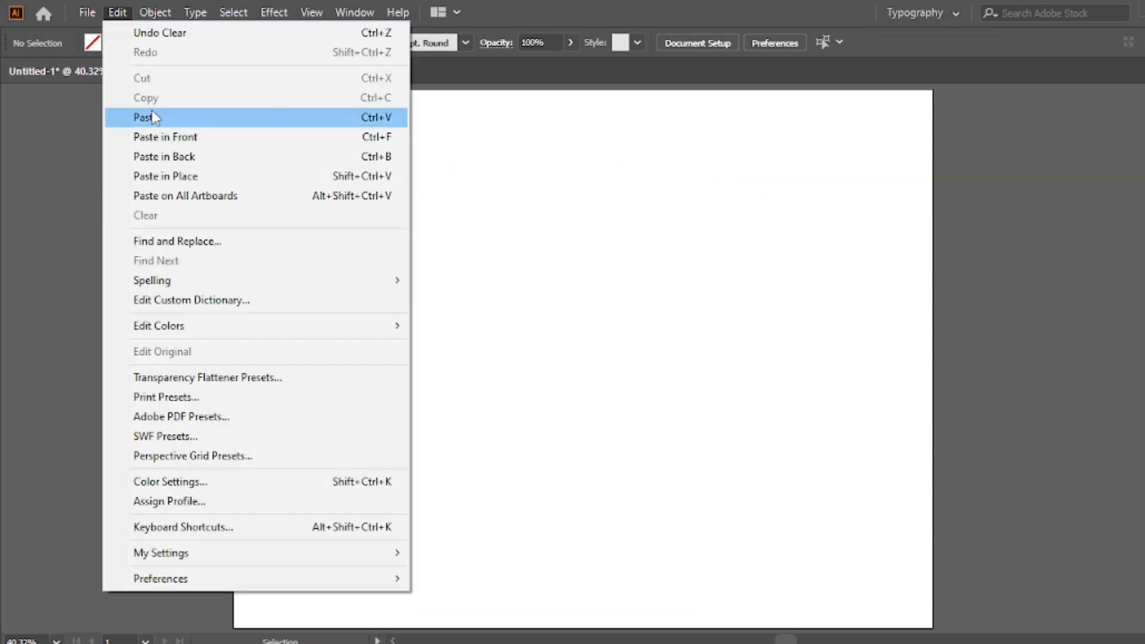
pyautogui.click(192, 117)
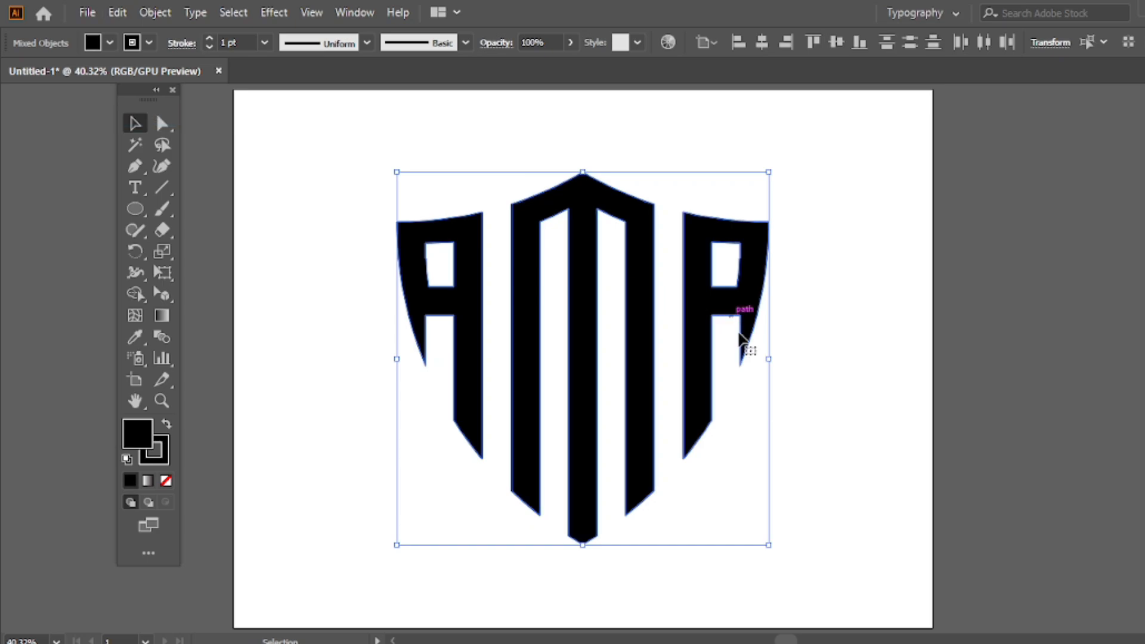
pyautogui.moveTo(768, 358); pyautogui.dragTo(711, 361)
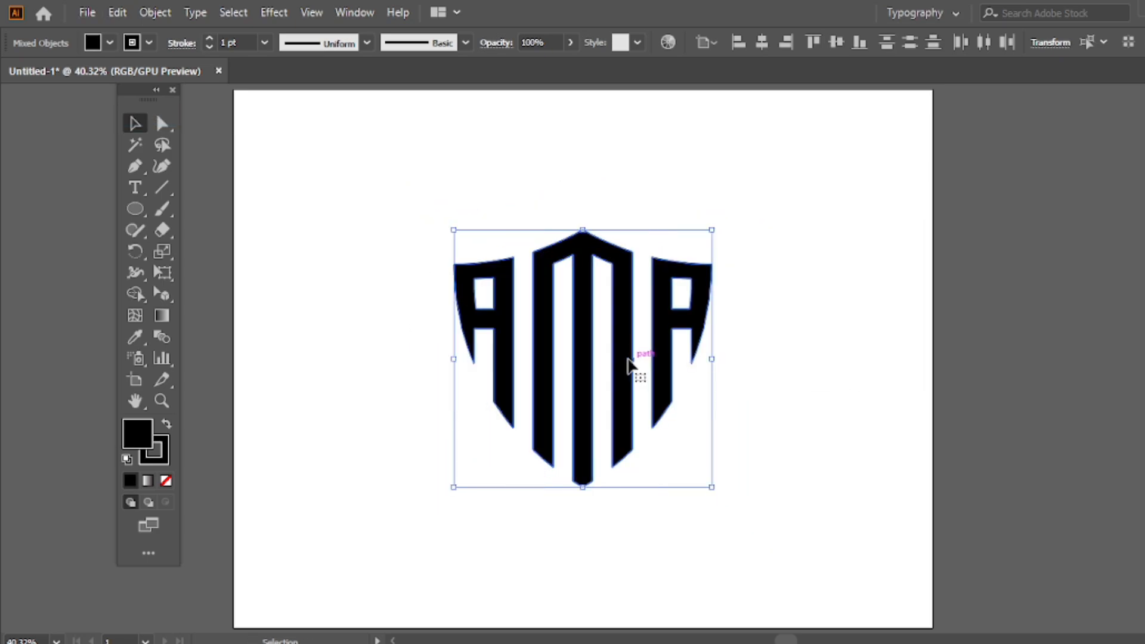
pyautogui.moveTo(631, 366); pyautogui.dragTo(647, 366)
# Group the three letters and give the group a black fill with no stroke.
pyautogui.rightClick(494, 171)
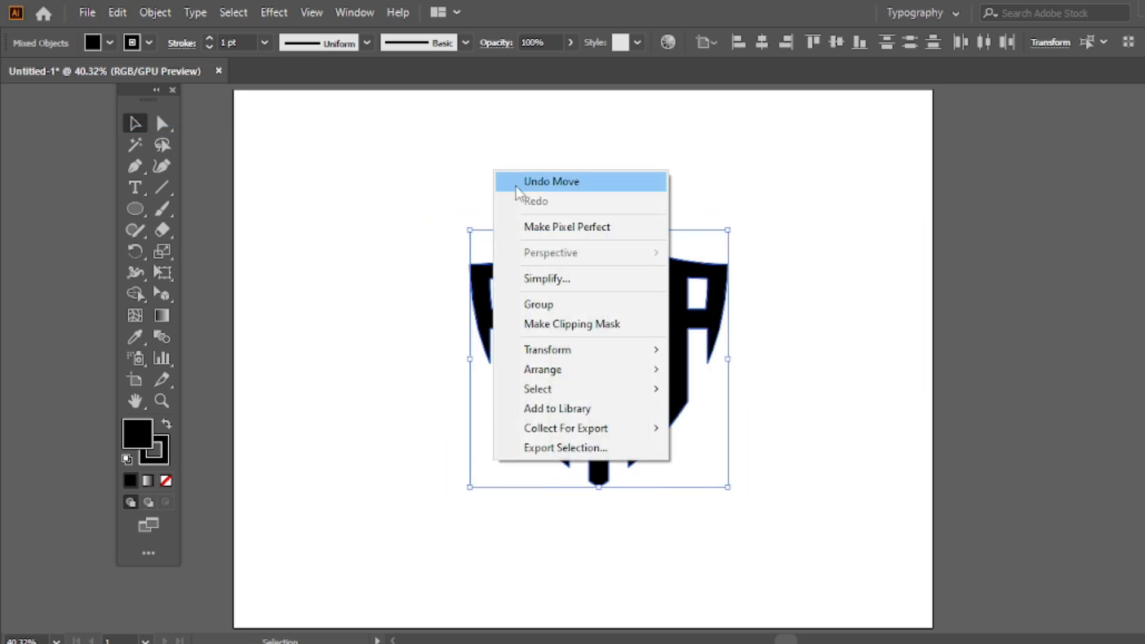
pyautogui.click(547, 307)
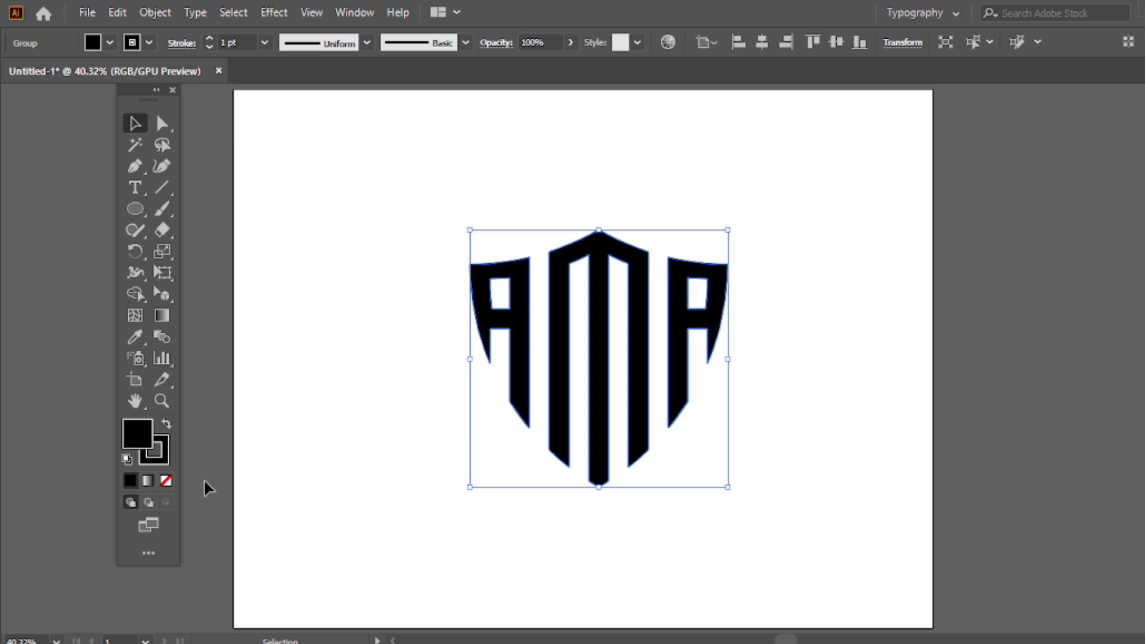
pyautogui.click(166, 480)
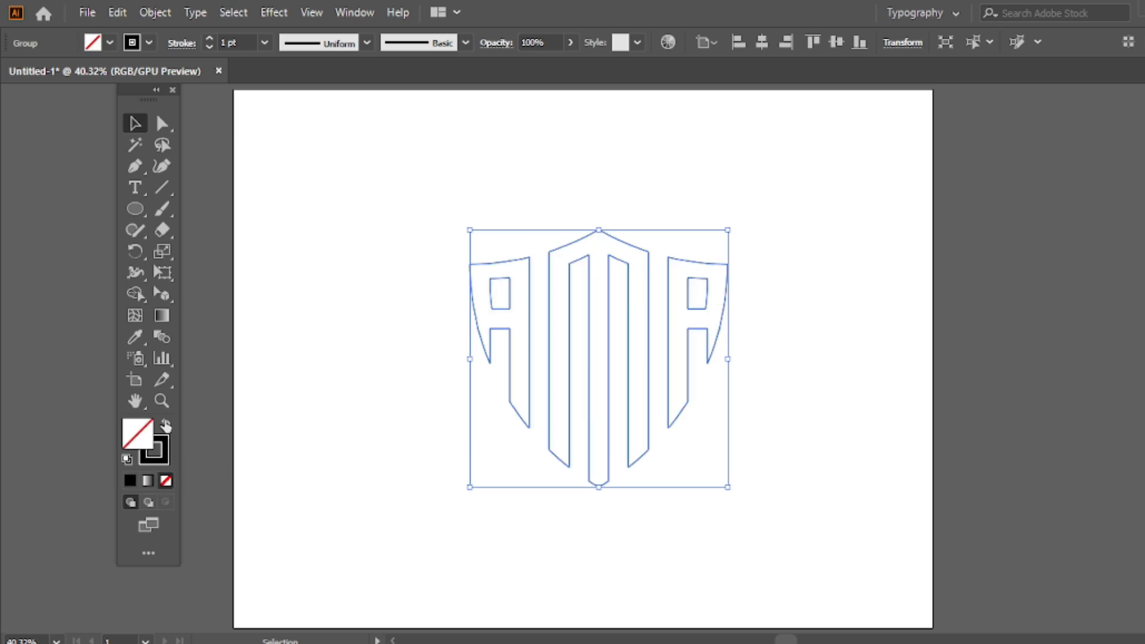
pyautogui.click(167, 424)
pyautogui.click(387, 274)
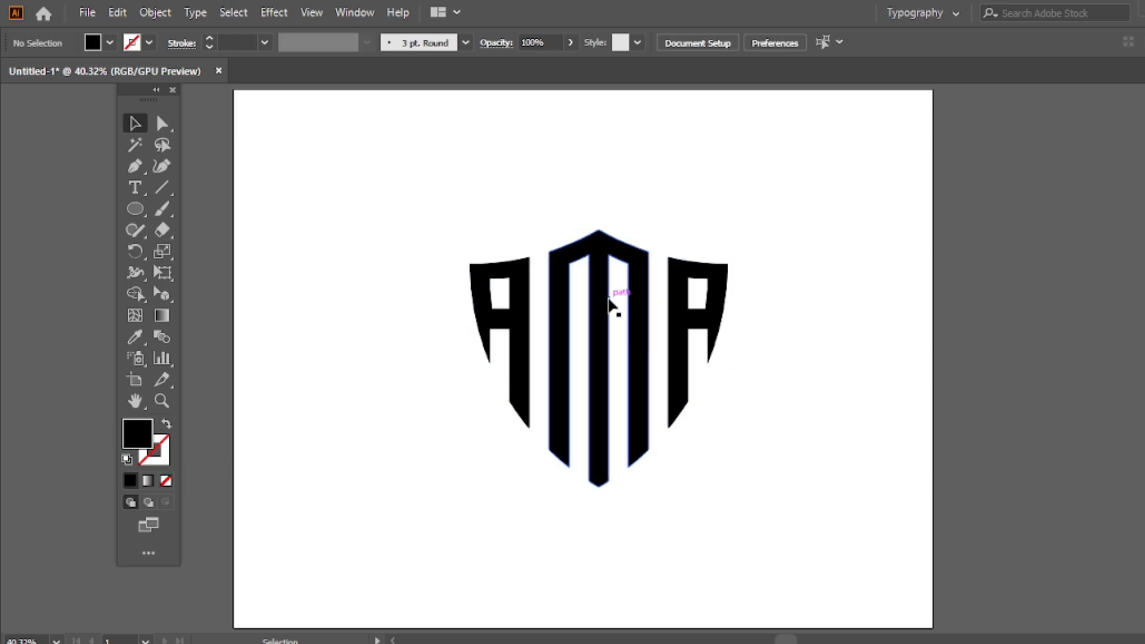
# Enlarge the monogram group slightly about its centre and add a black stroke to thicken the letters.
pyautogui.click(683, 300)
pyautogui.moveTo(728, 361); pyautogui.dragTo(741, 363)
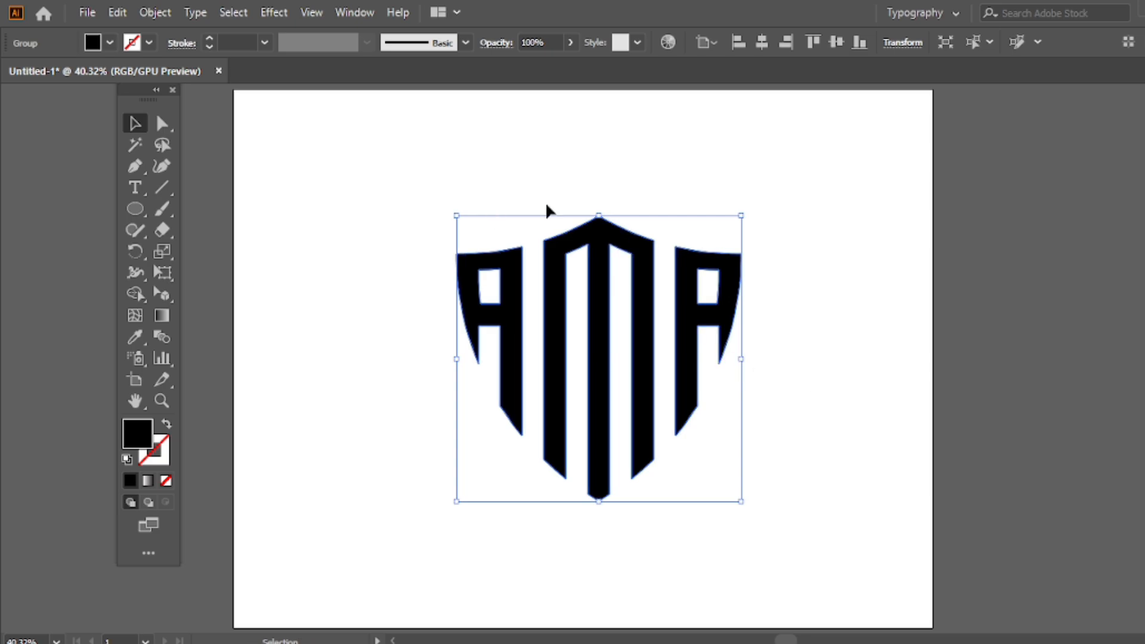
pyautogui.click(208, 40)
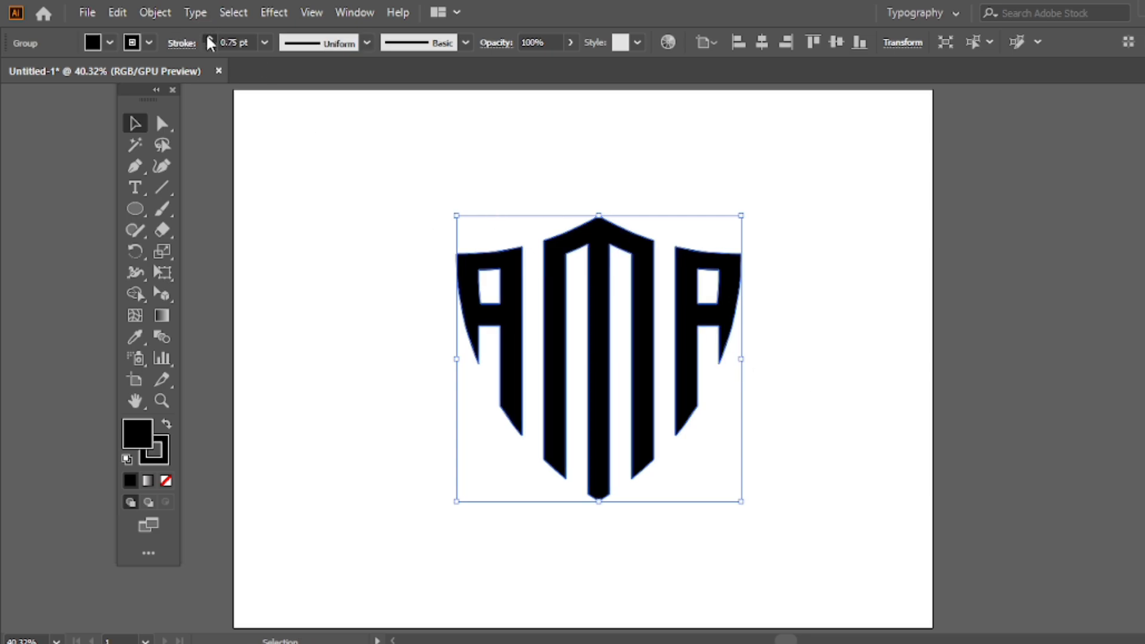
# Expand the monogram group's fill and stroke into filled shapes.
pyautogui.click(155, 12)
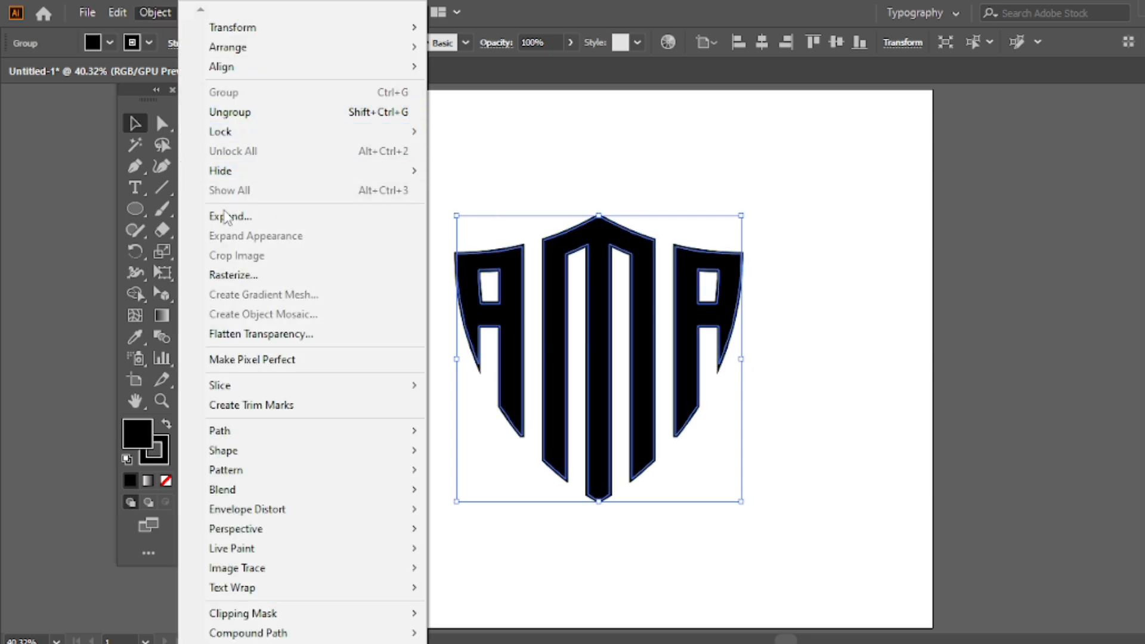
pyautogui.click(242, 219)
pyautogui.click(826, 354)
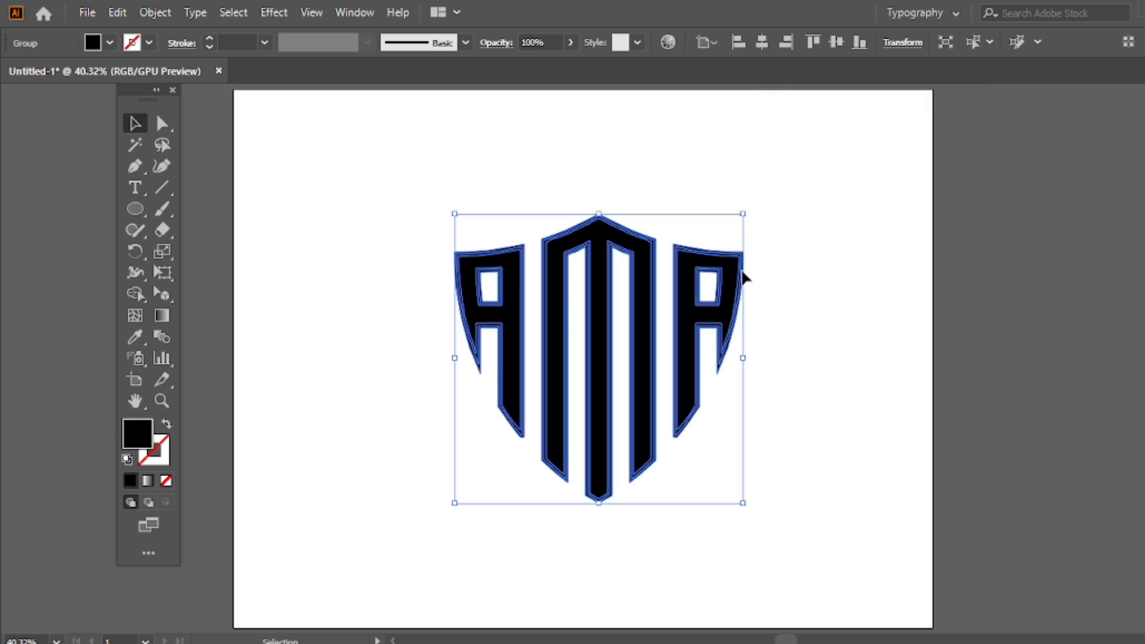
# Merge the expanded outline and fill of each letter into one solid black shape with Shape Builder, and reselect the monogram group.
pyautogui.moveTo(146, 302); pyautogui.dragTo(239, 296)
pyautogui.moveTo(525, 279); pyautogui.dragTo(535, 280)
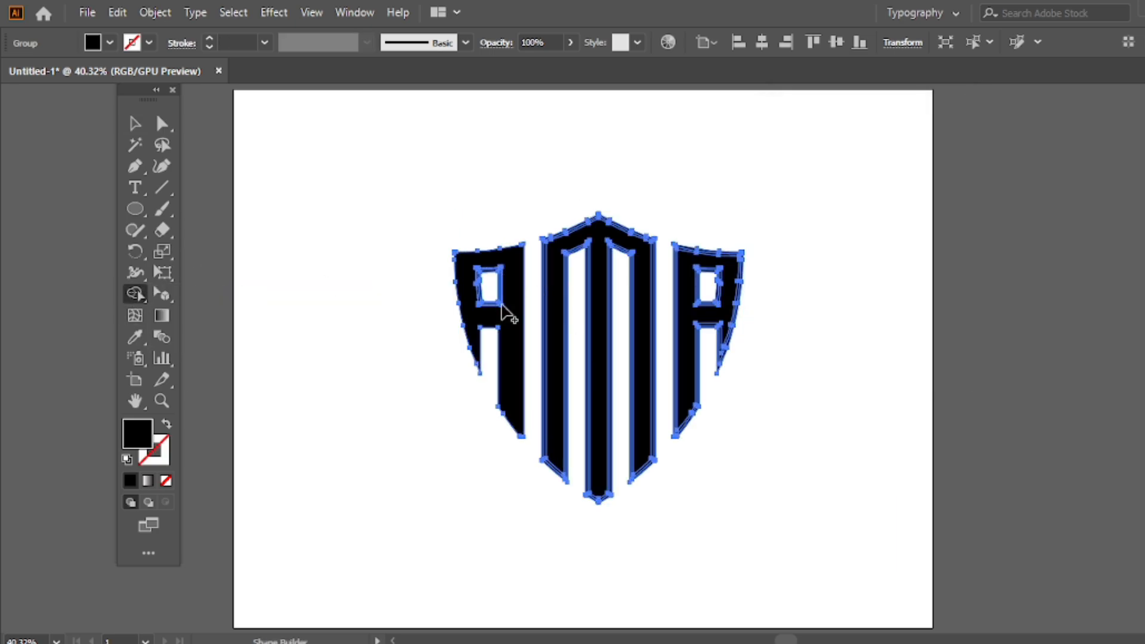
pyautogui.click(500, 302)
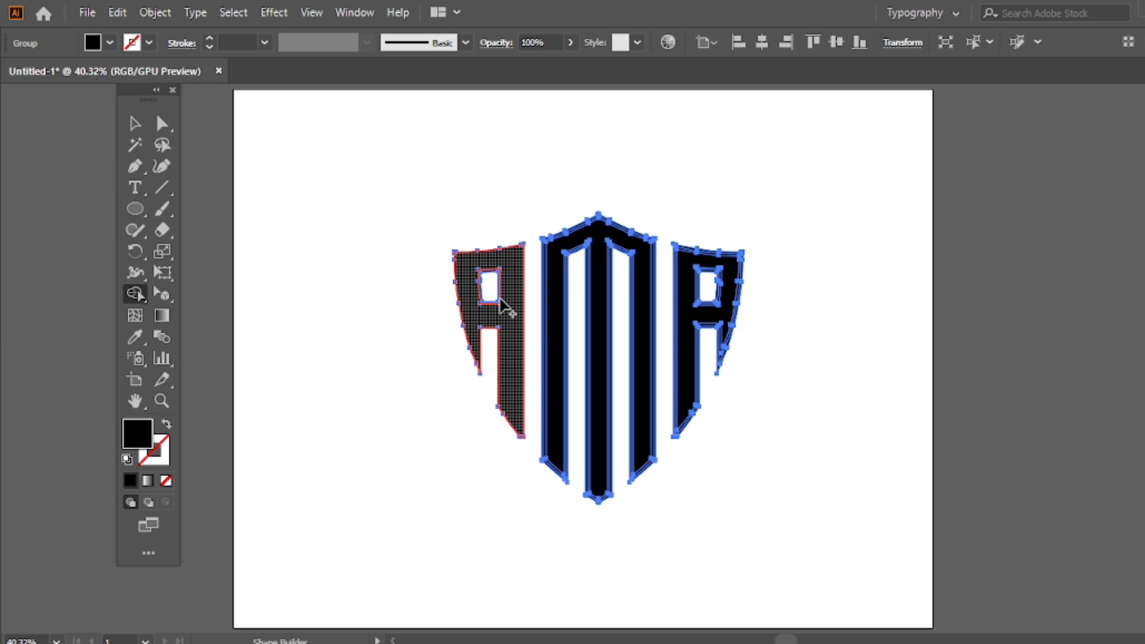
pyautogui.click(498, 300)
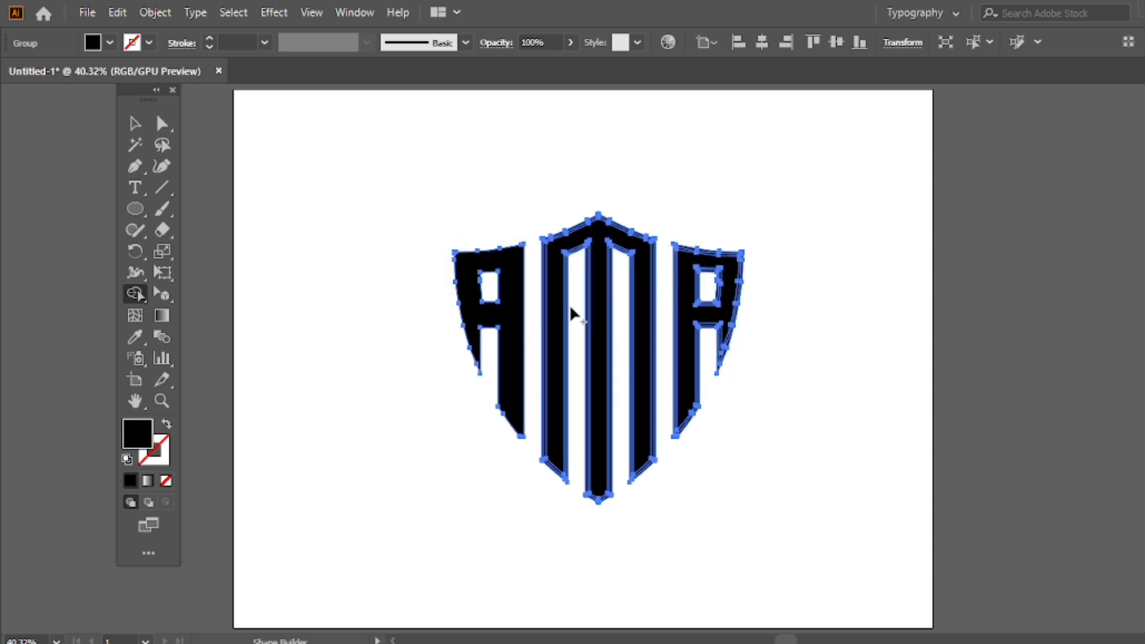
pyautogui.click(590, 309)
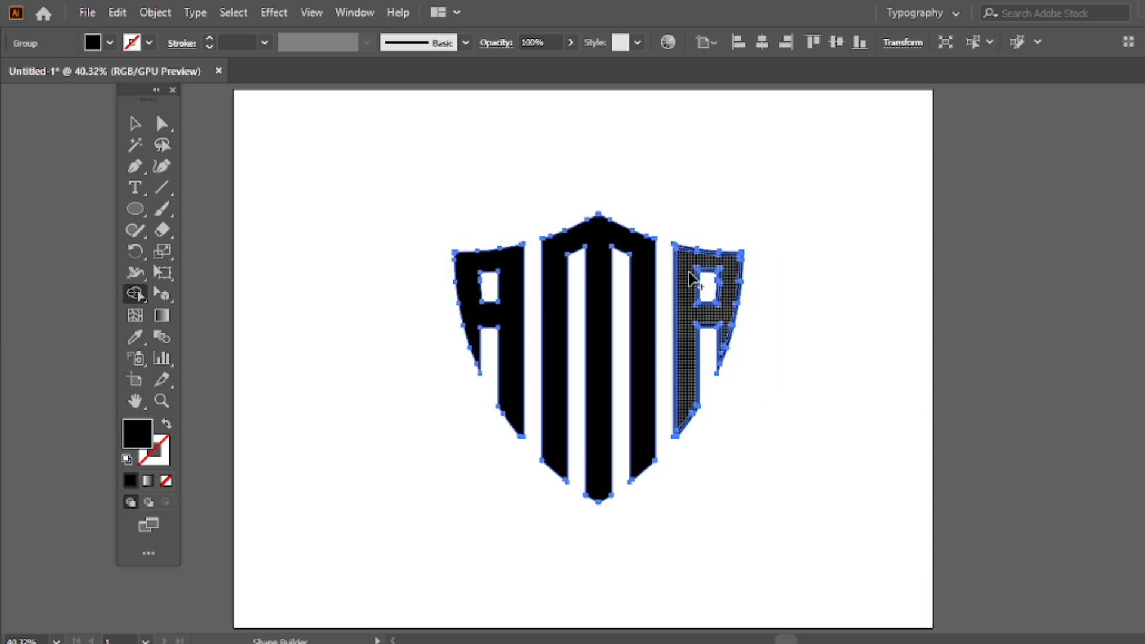
pyautogui.click(701, 278)
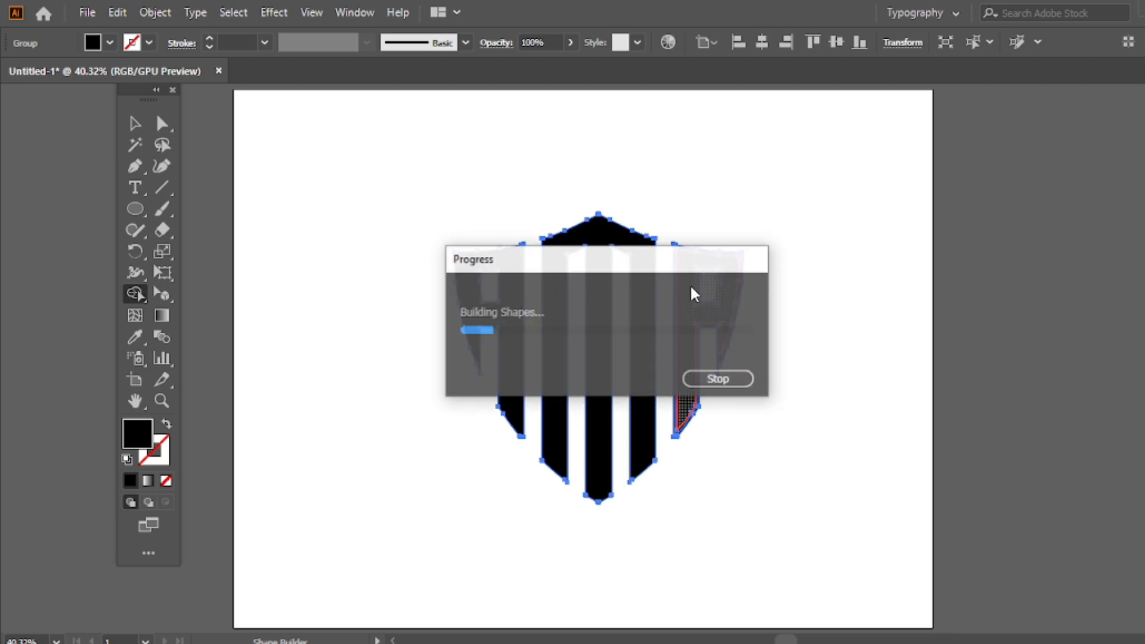
pyautogui.click(700, 287)
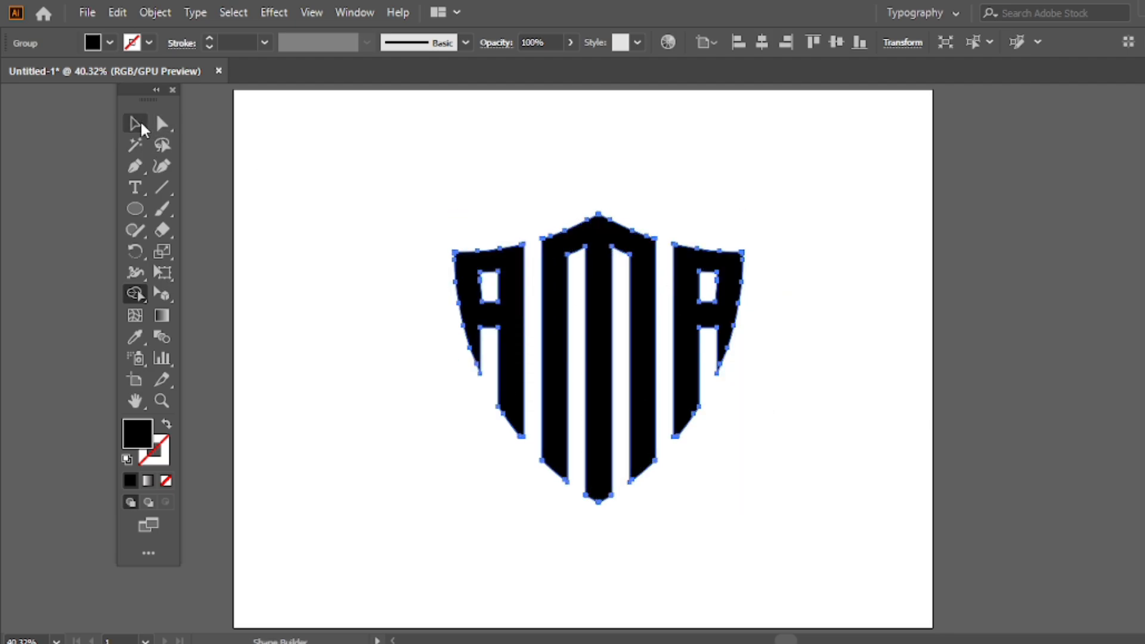
pyautogui.click(135, 123)
pyautogui.click(401, 209)
pyautogui.click(599, 264)
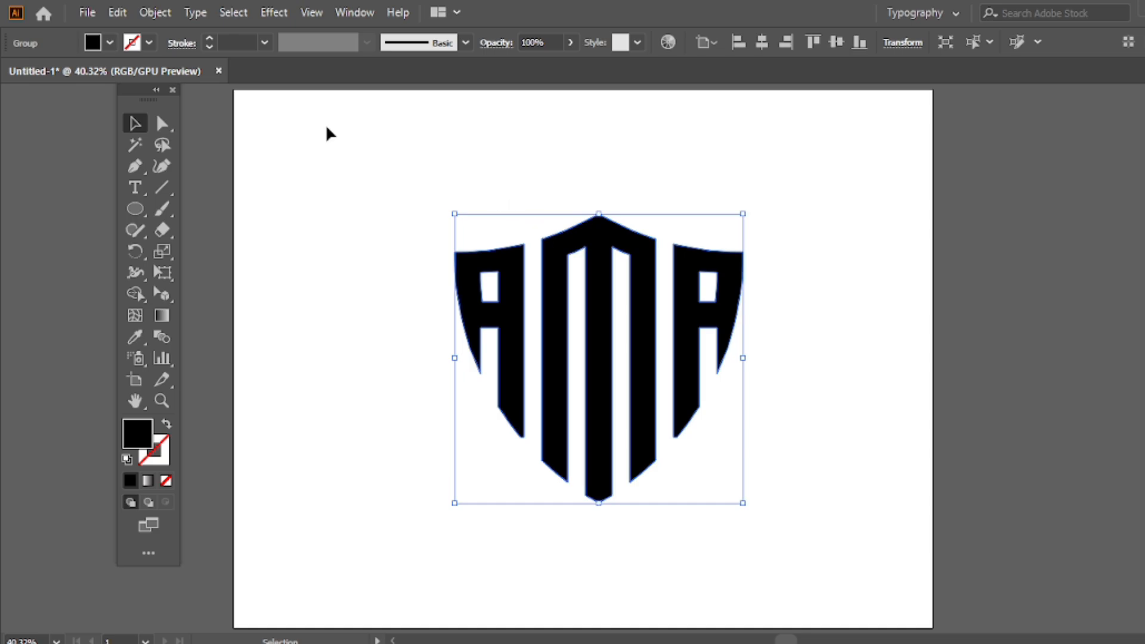
# Copy the monogram group, deselect it and switch to the light_sign_on_wall_text_effect.psd mockup in Photoshop.
pyautogui.click(89, 17)
pyautogui.moveTo(116, 12)
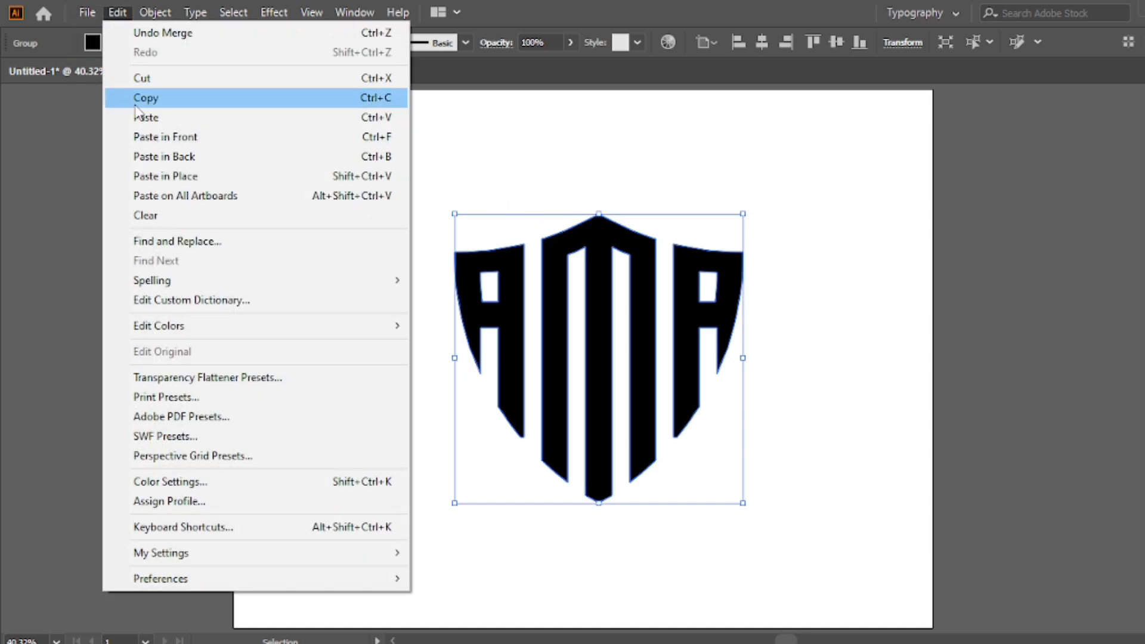
pyautogui.click(133, 99)
pyautogui.click(473, 209)
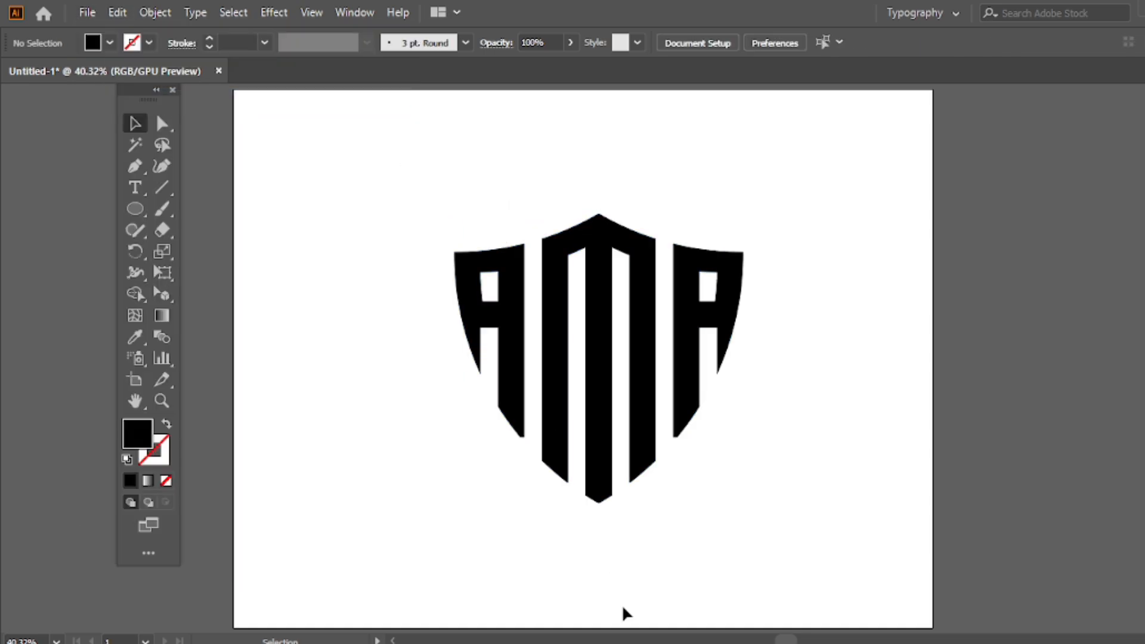
pyautogui.hotkey('alt', 'Tab')
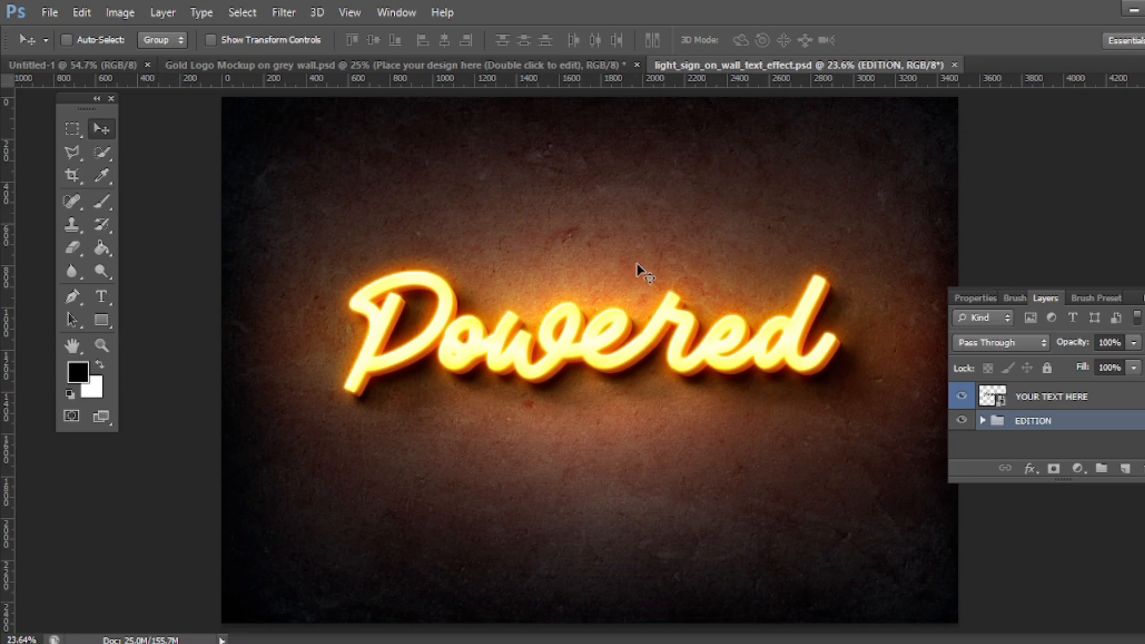
# Open the contents of the YOUR TEXT HERE smart object as a docked document and hide its Powered text layer.
pyautogui.doubleClick(983, 398)
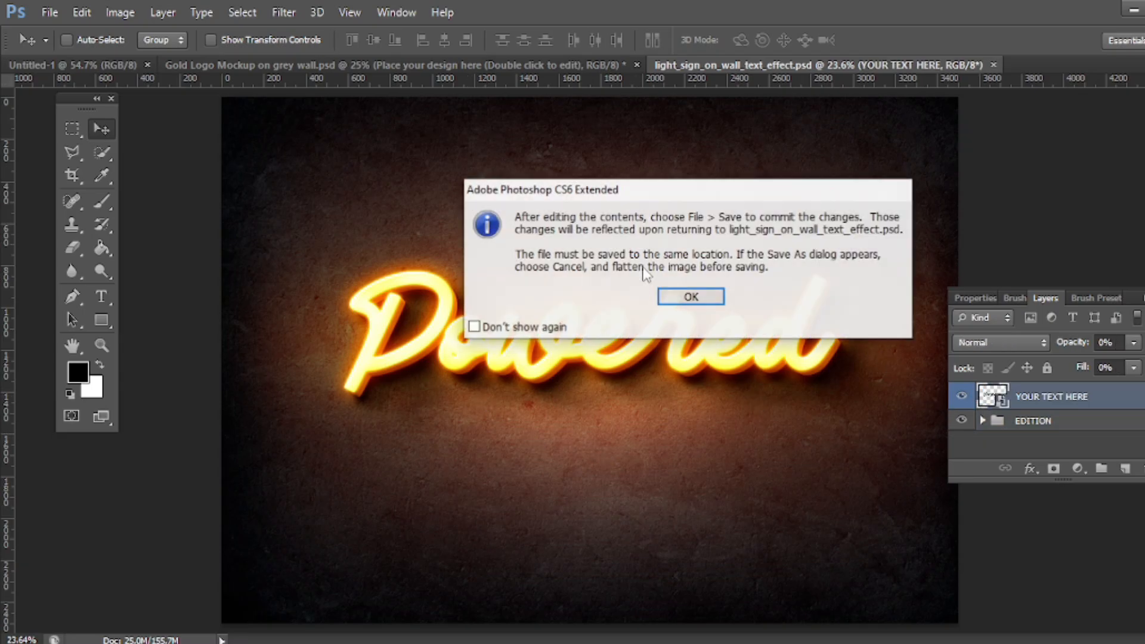
pyautogui.click(671, 298)
pyautogui.click(646, 279)
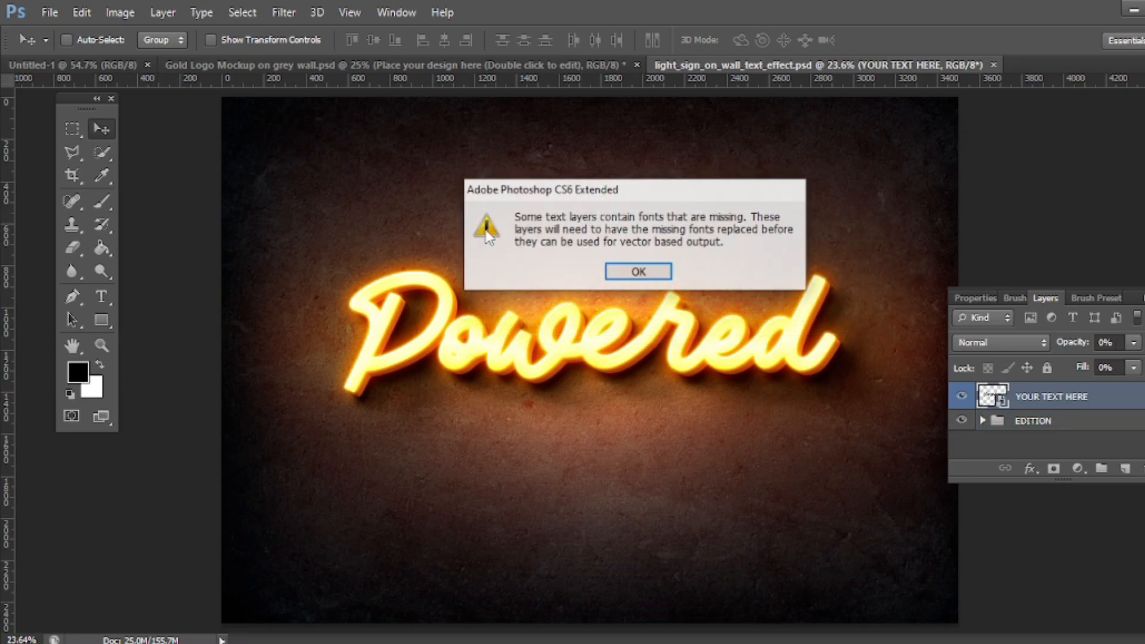
pyautogui.click(641, 273)
pyautogui.moveTo(447, 79); pyautogui.dragTo(592, 67)
pyautogui.click(963, 409)
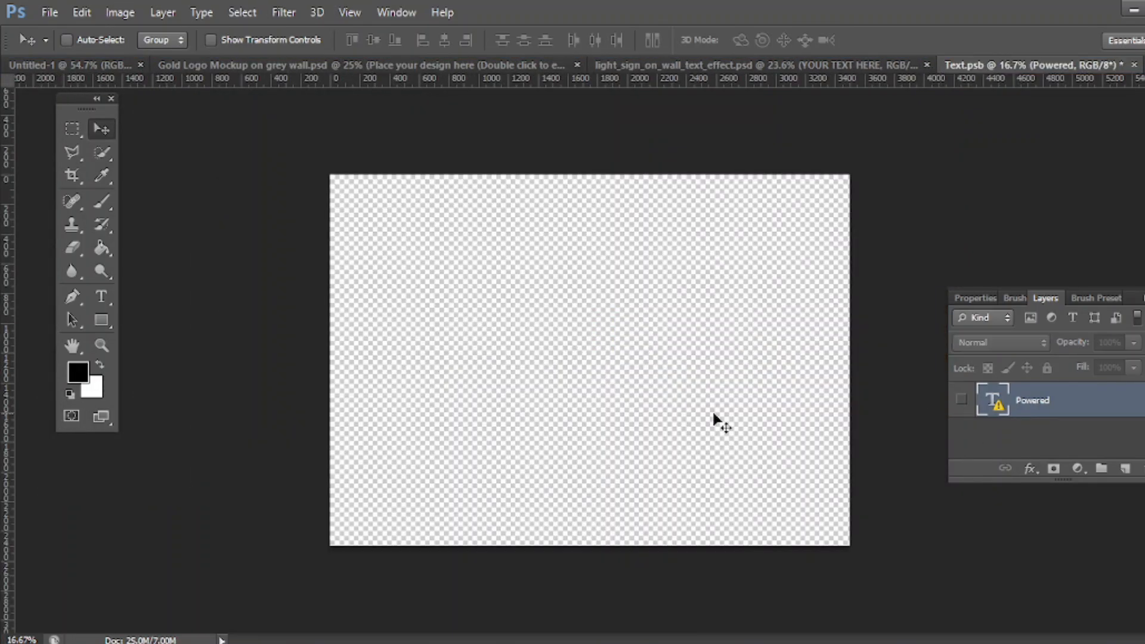
# Paste the monogram as a smart object scaled down about its centre, and save and close Text.psb to update the light sign.
pyautogui.hotkey('ctrl', 'v')
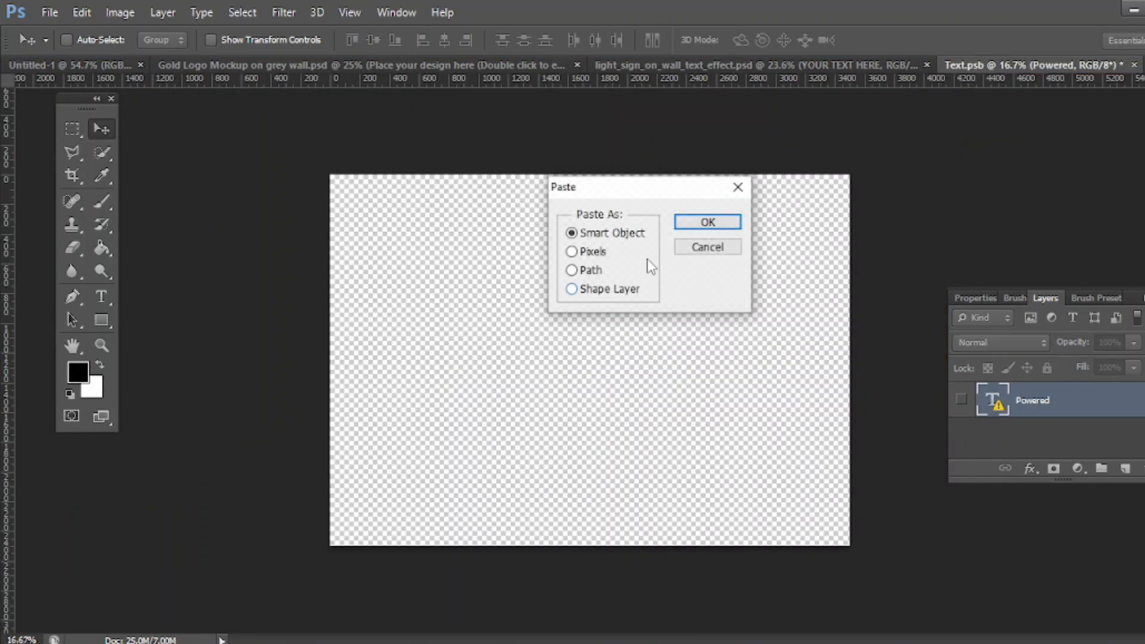
pyautogui.click(706, 223)
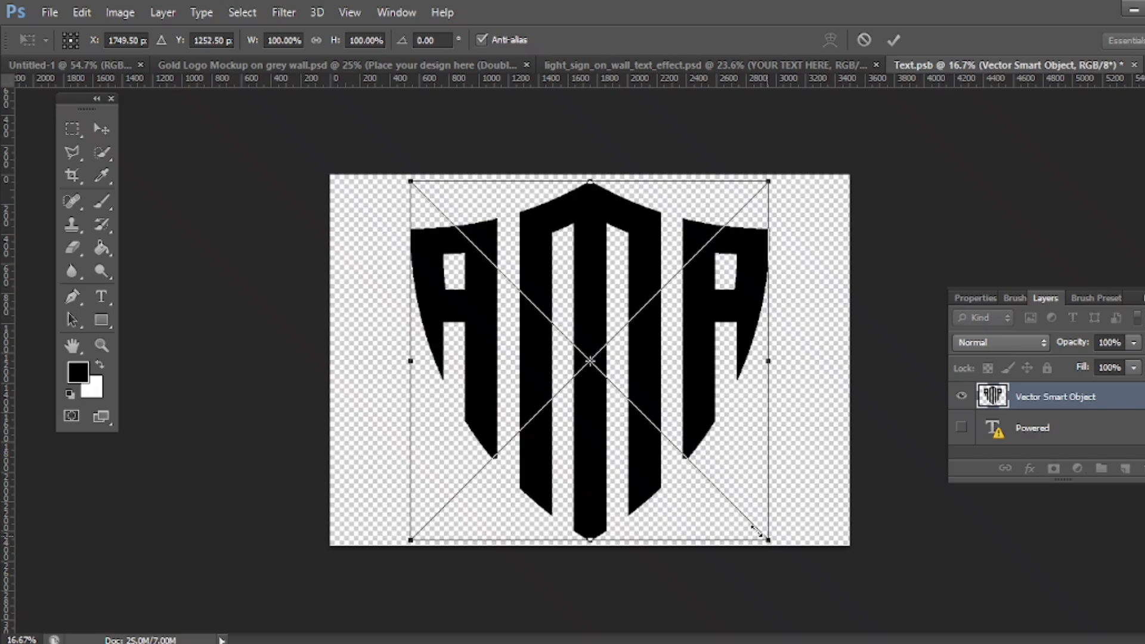
pyautogui.moveTo(756, 529); pyautogui.dragTo(710, 480)
pyautogui.click(893, 41)
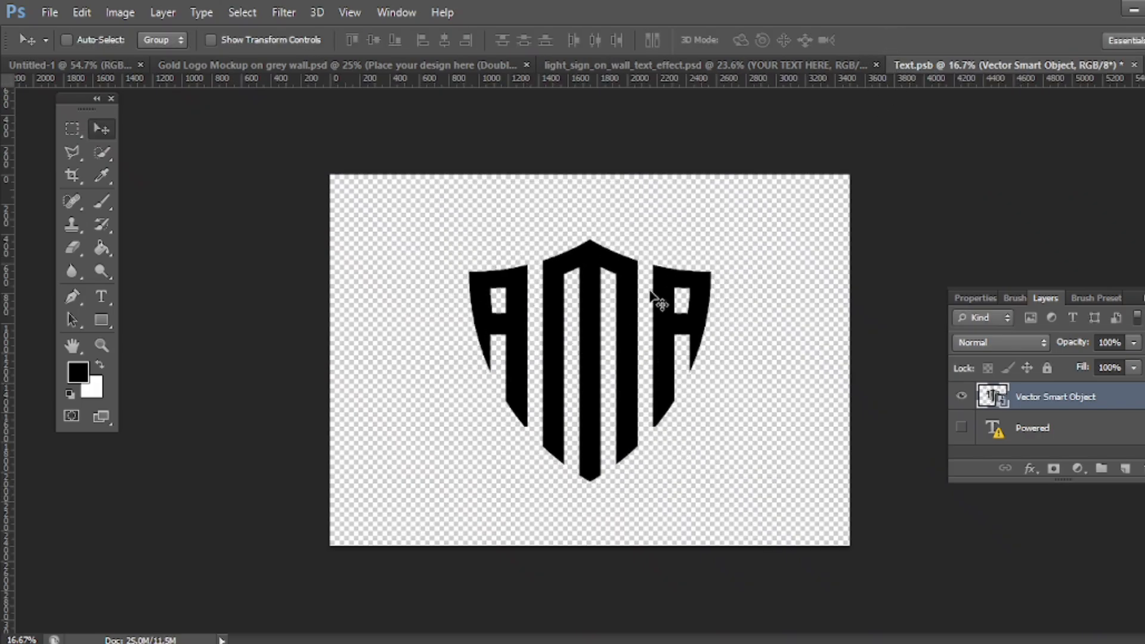
pyautogui.hotkey('ctrl', 'w')
pyautogui.click(539, 263)
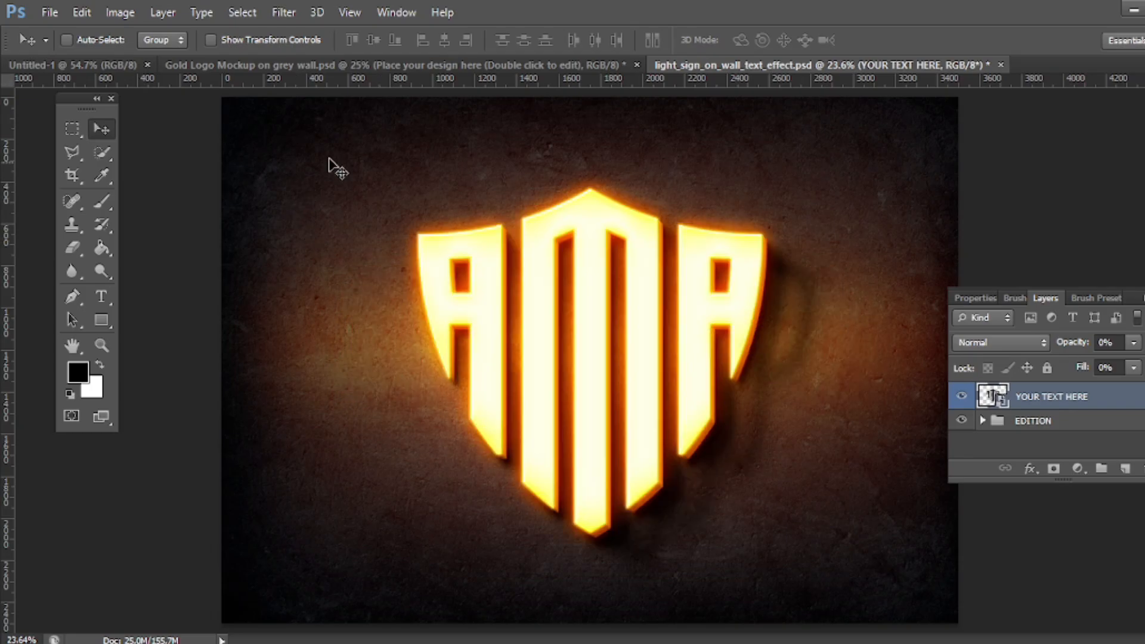
# Open the "Place your design here" smart object of Gold Logo Mockup on grey wall.psd as a docked document.
pyautogui.click(396, 65)
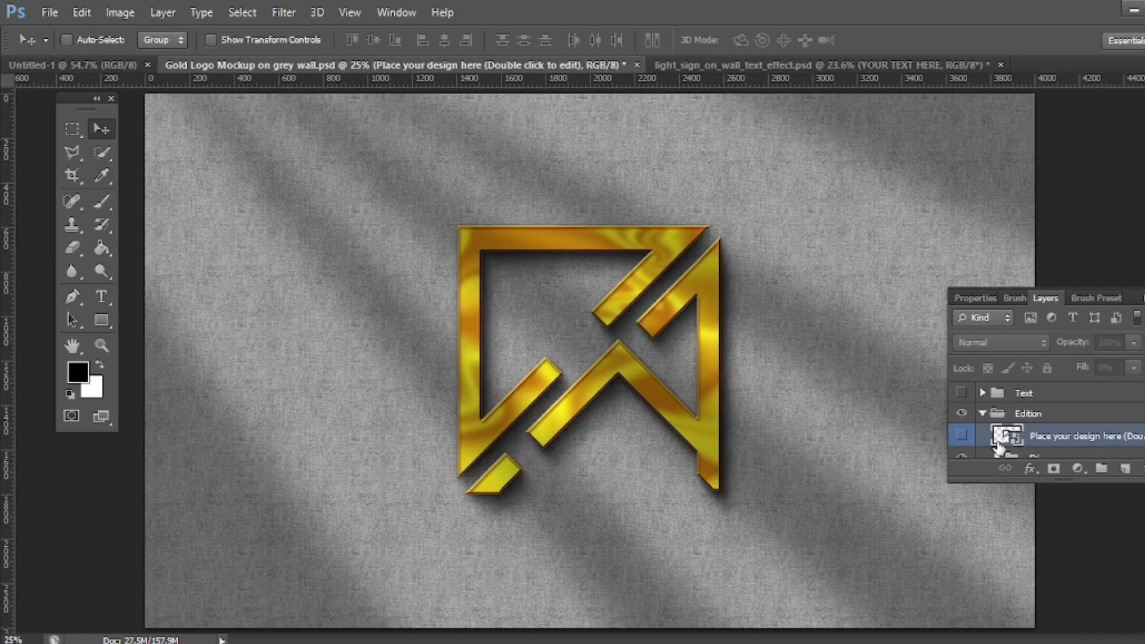
pyautogui.doubleClick(995, 439)
pyautogui.click(685, 295)
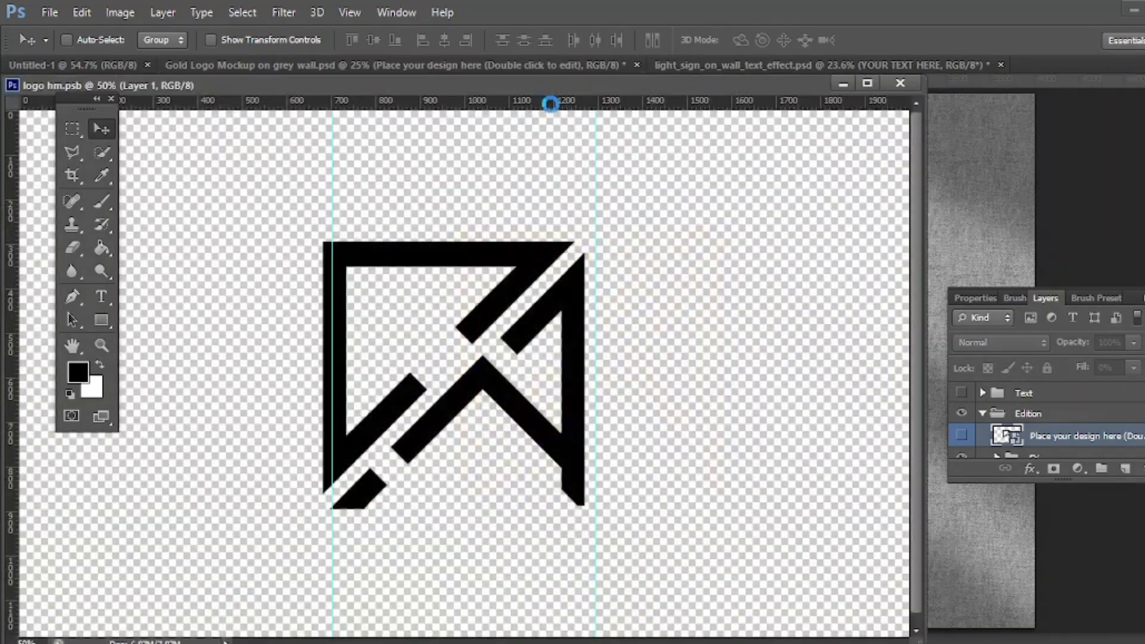
pyautogui.moveTo(574, 86); pyautogui.dragTo(620, 68)
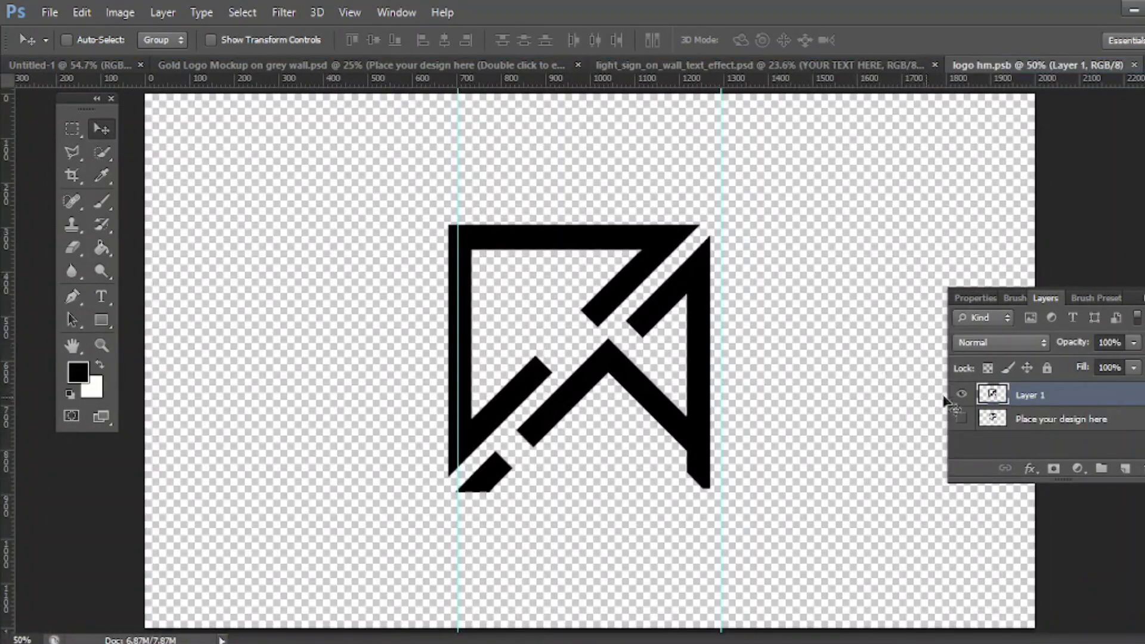
# Paste the monogram as a smart object above Layer 1 and enlarge it about its centre past the vertical guides.
pyautogui.click(960, 395)
pyautogui.click(961, 395)
pyautogui.hotkey('ctrl', 'v')
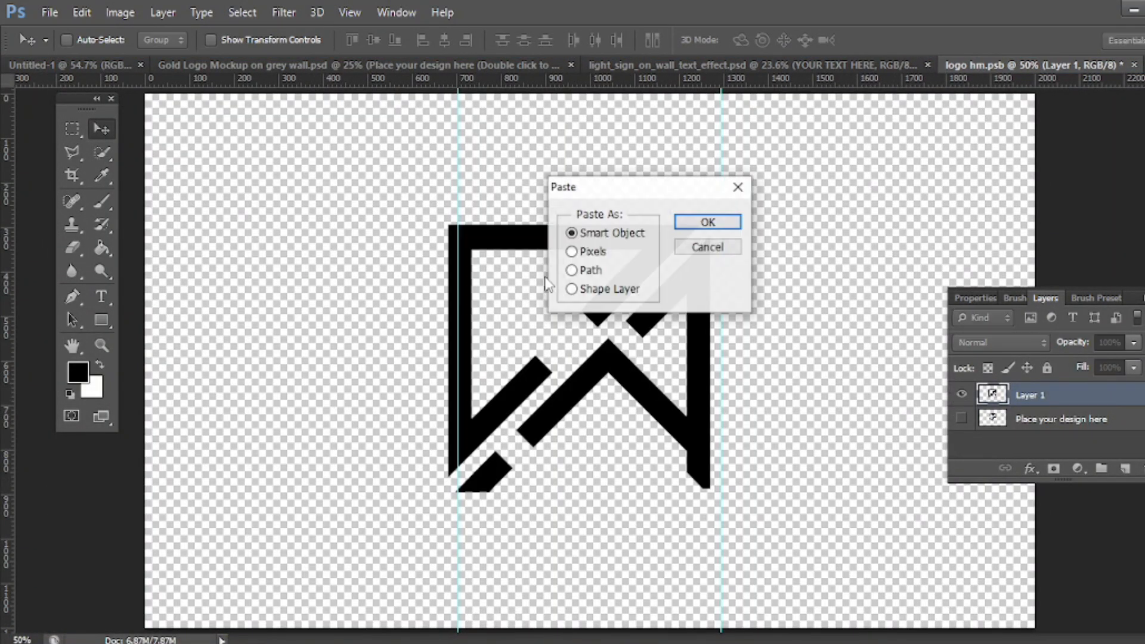
pyautogui.click(707, 222)
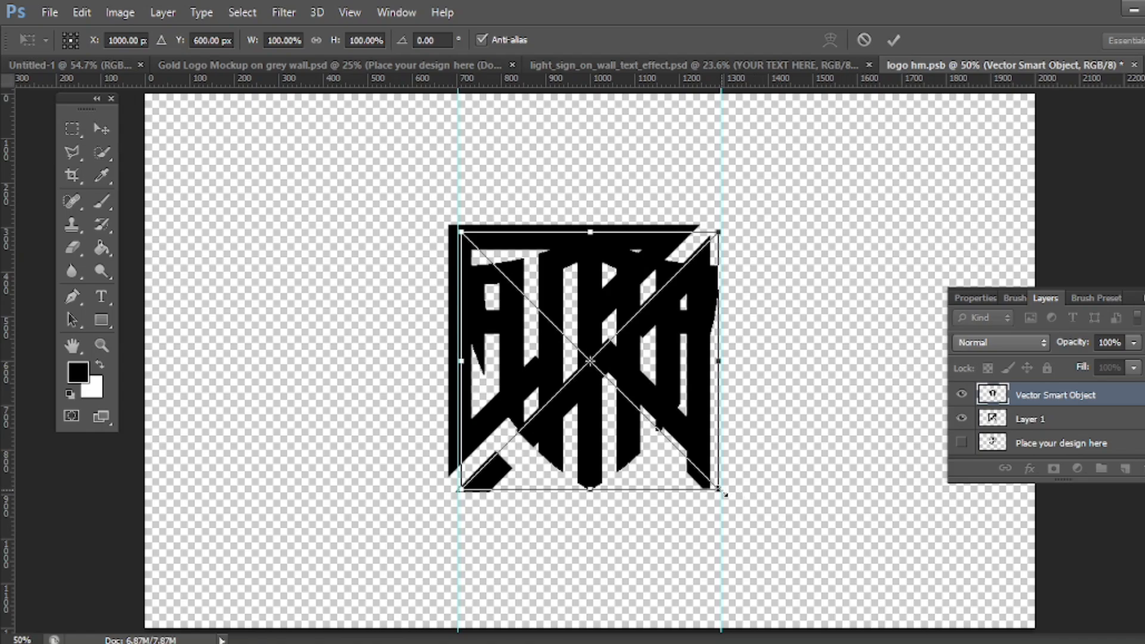
pyautogui.moveTo(725, 493); pyautogui.dragTo(770, 524)
pyautogui.click(893, 42)
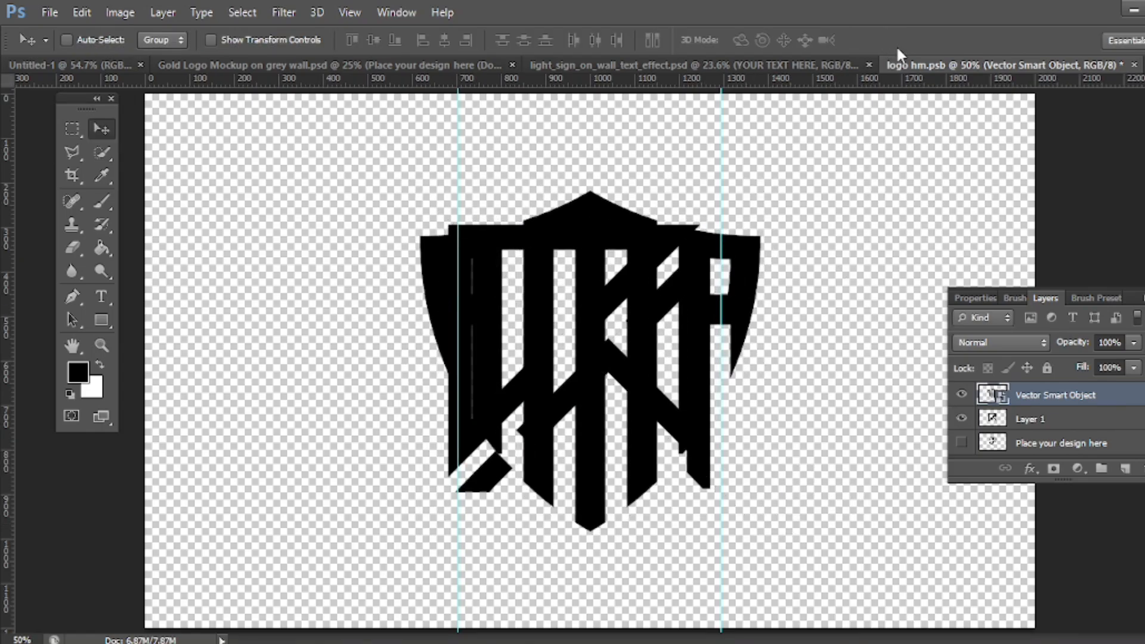
# Hide Layer 1 with the old logo, and save and close logo hm.psb.
pyautogui.click(961, 419)
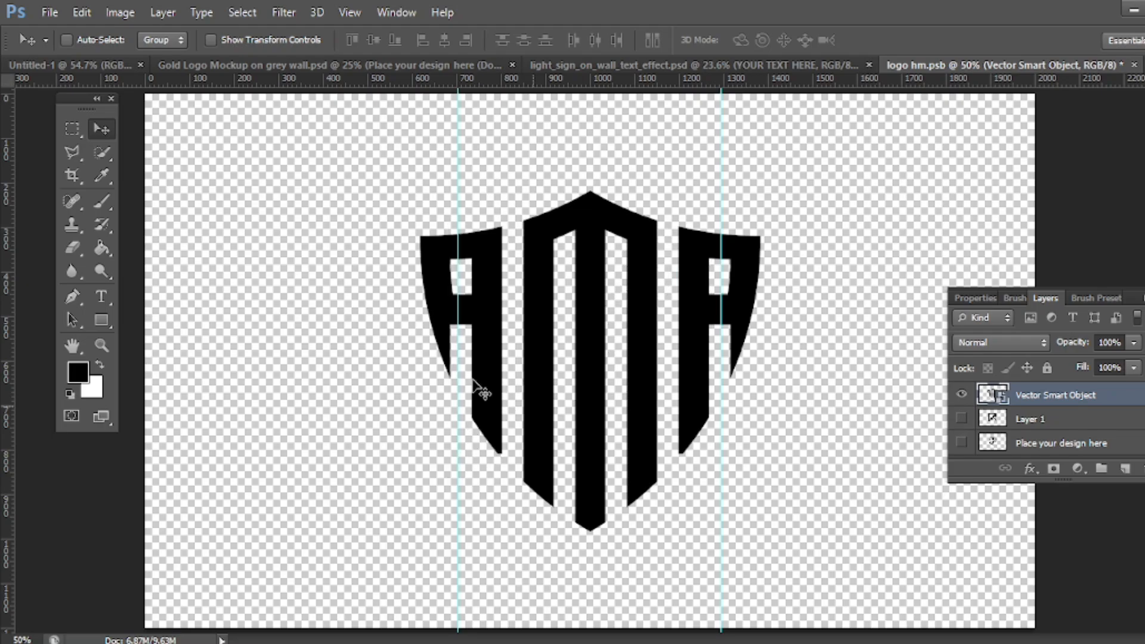
pyautogui.hotkey('ctrl', 'w')
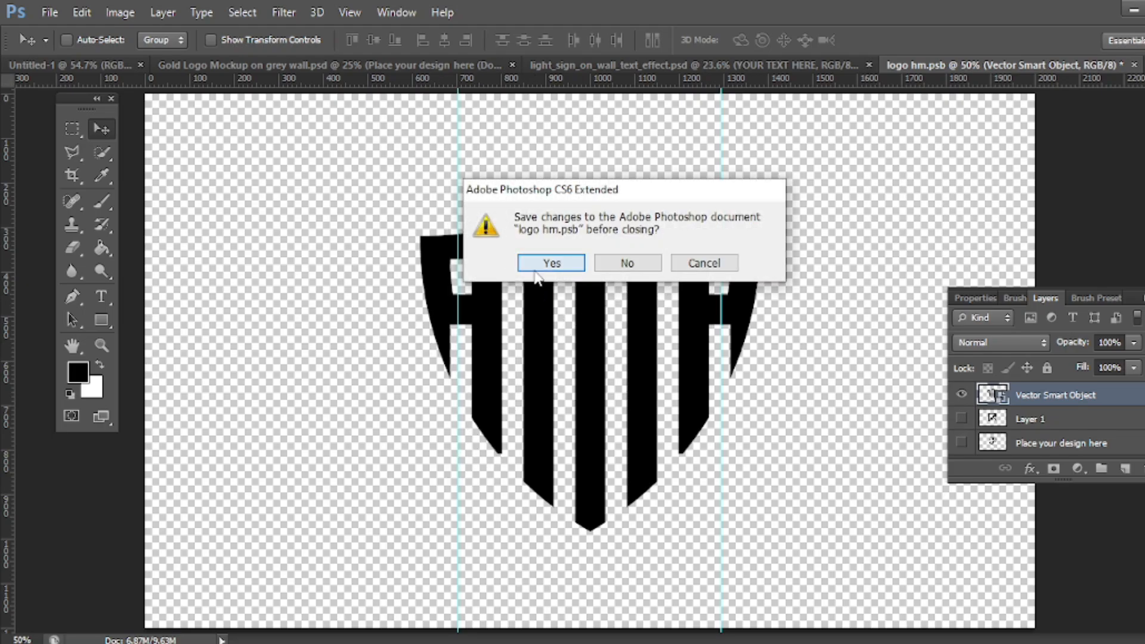
pyautogui.click(544, 258)
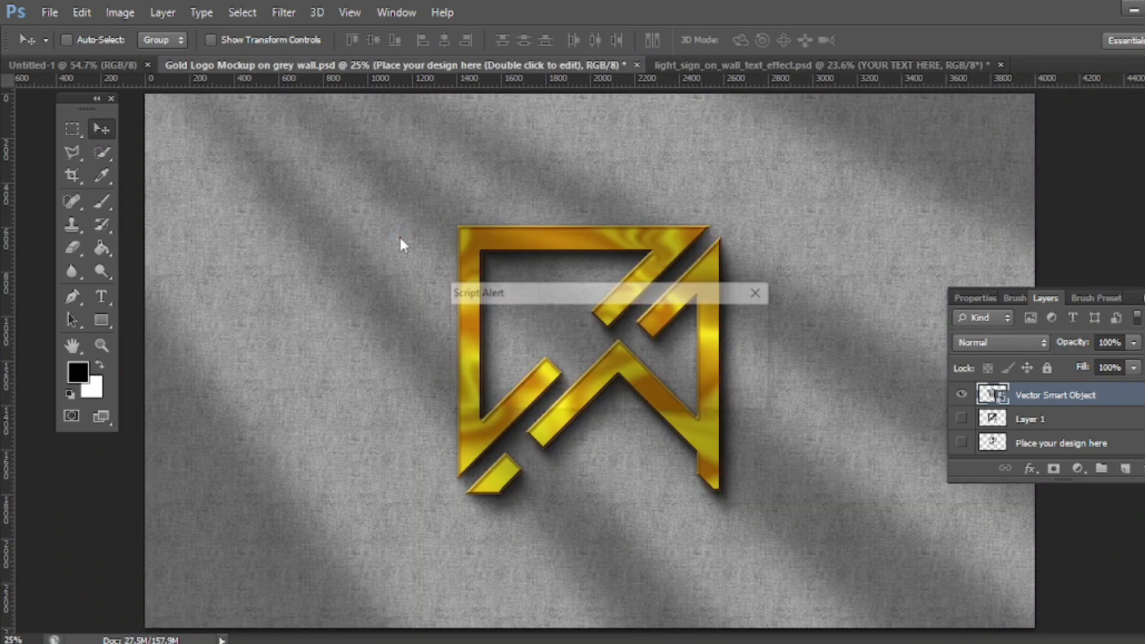